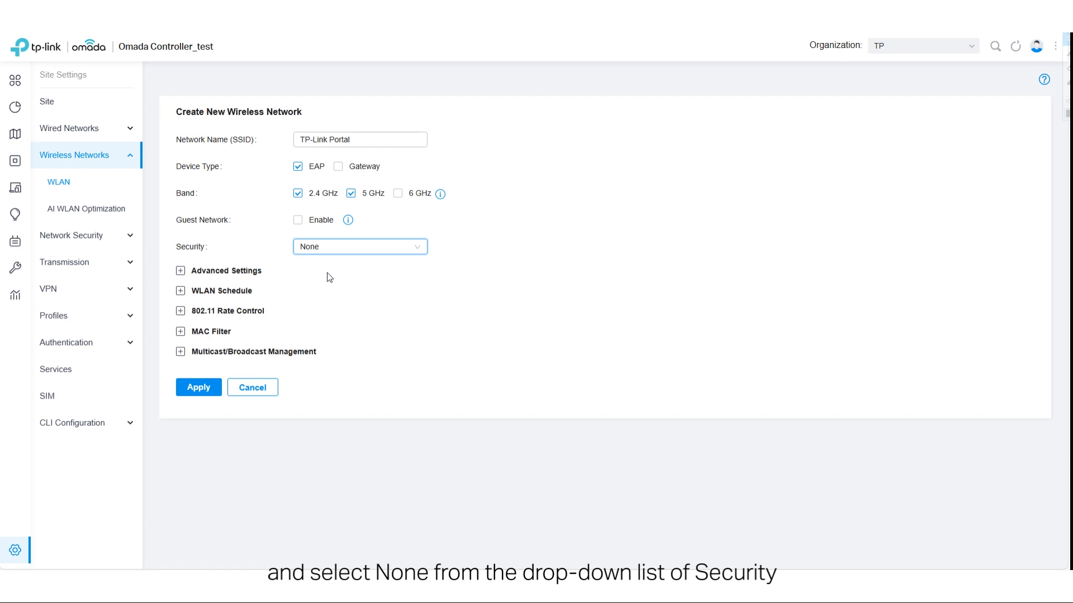
# Save the new TP-Link Portal wireless network with its current settings
pyautogui.click(213, 389)
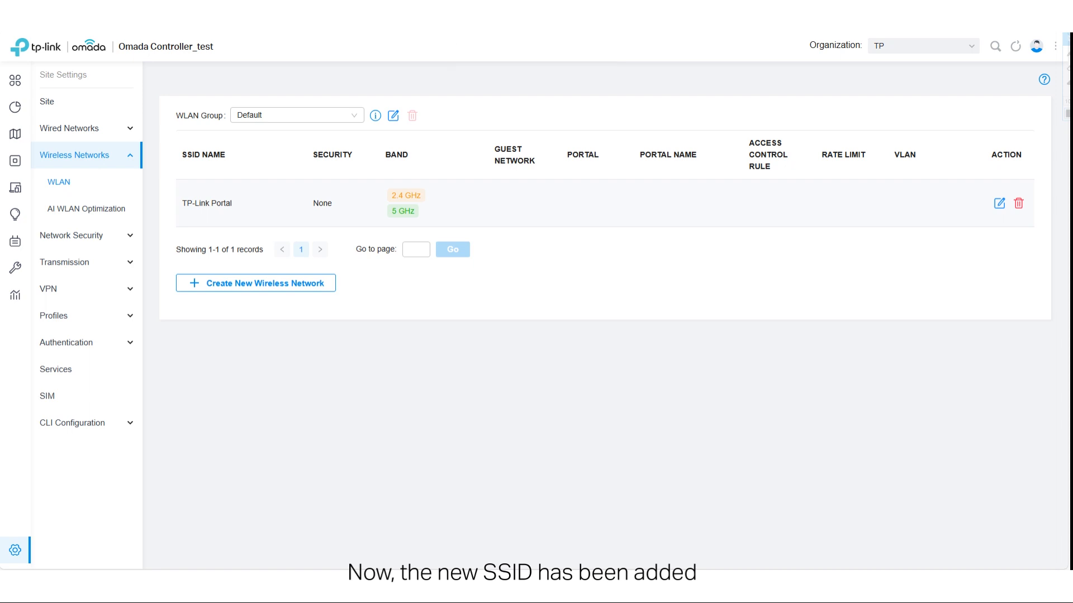
# Create a new authentication portal named "tplink hotspot" in the site settings and enable it
pyautogui.click(15, 550)
pyautogui.click(69, 298)
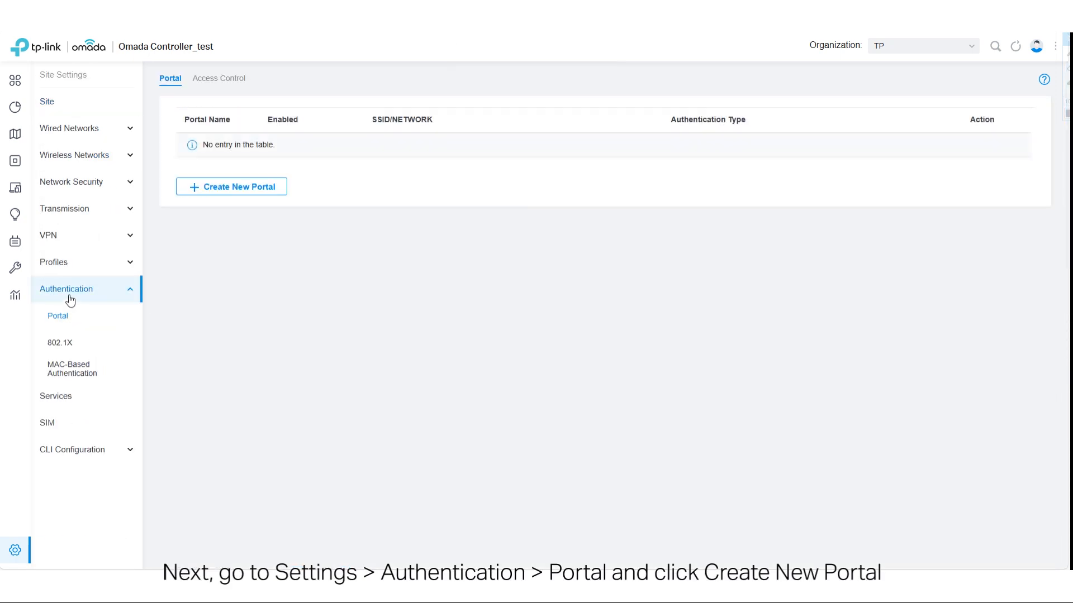
pyautogui.click(212, 187)
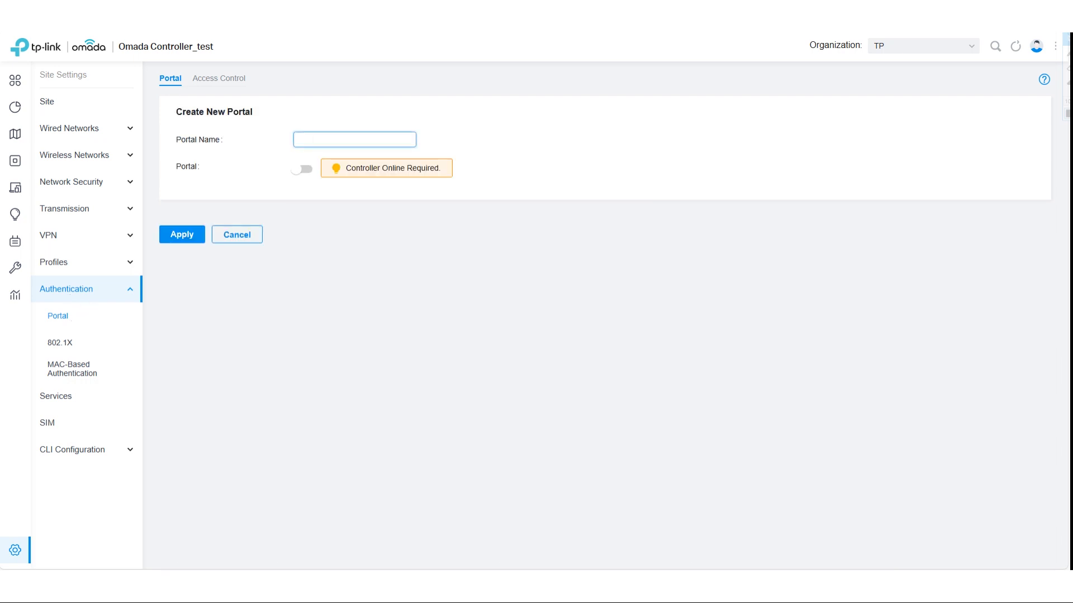
pyautogui.write('tpli')
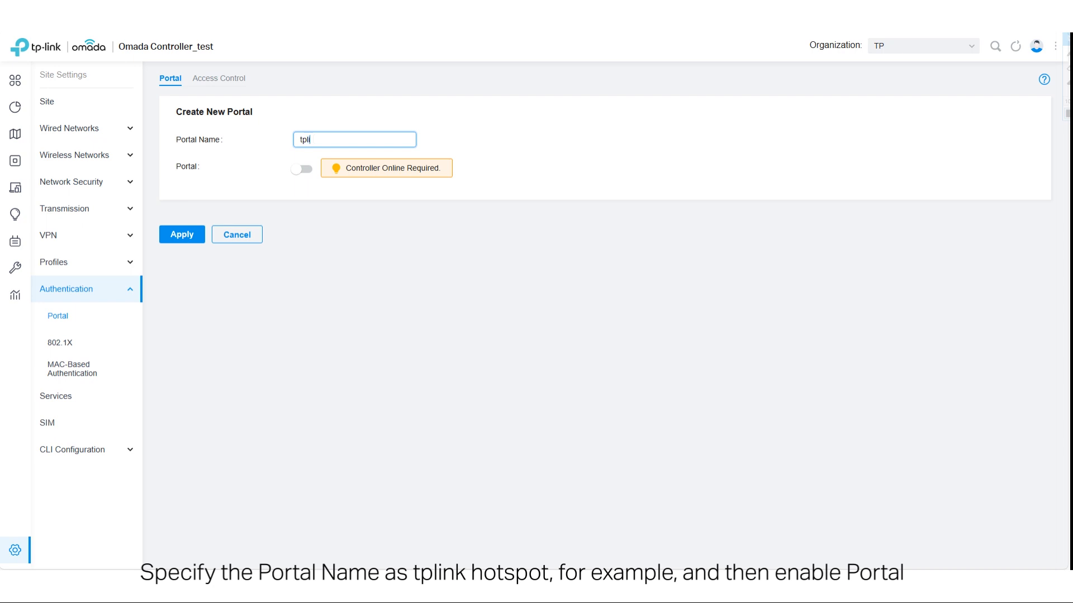
pyautogui.write('nk hotspot')
pyautogui.click(301, 171)
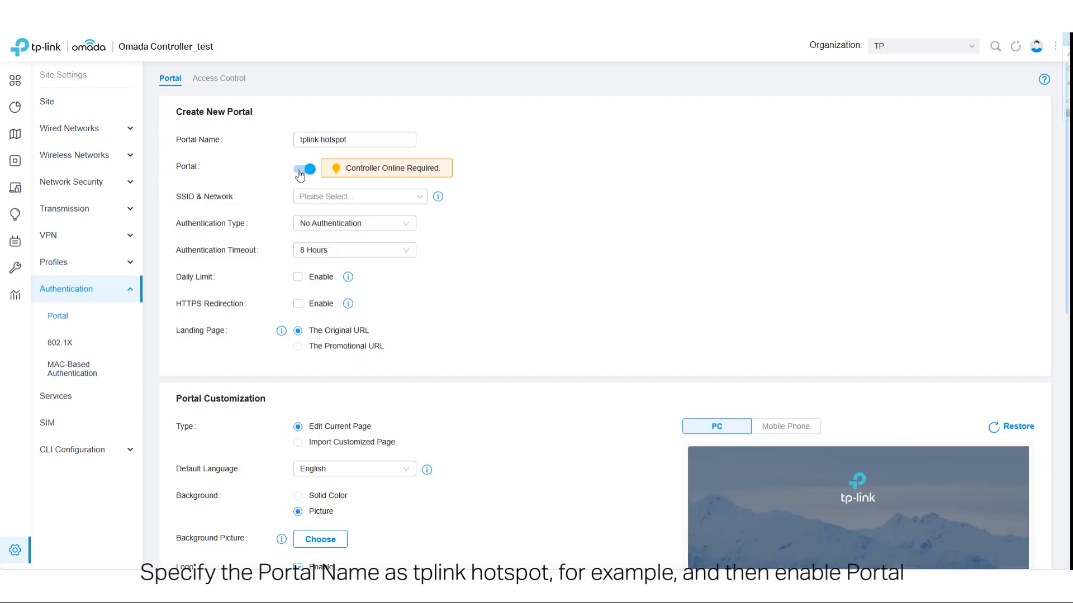
# Assign the TP-Link Portal SSID from the Default WLAN group to the portal
pyautogui.click(313, 197)
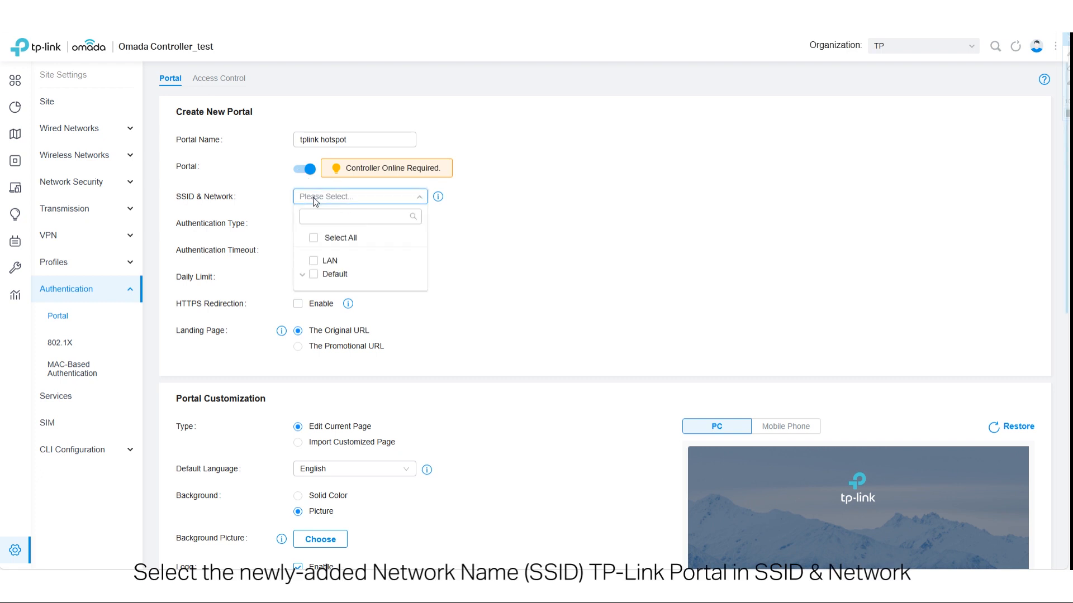
pyautogui.click(302, 274)
pyautogui.click(337, 288)
pyautogui.click(484, 260)
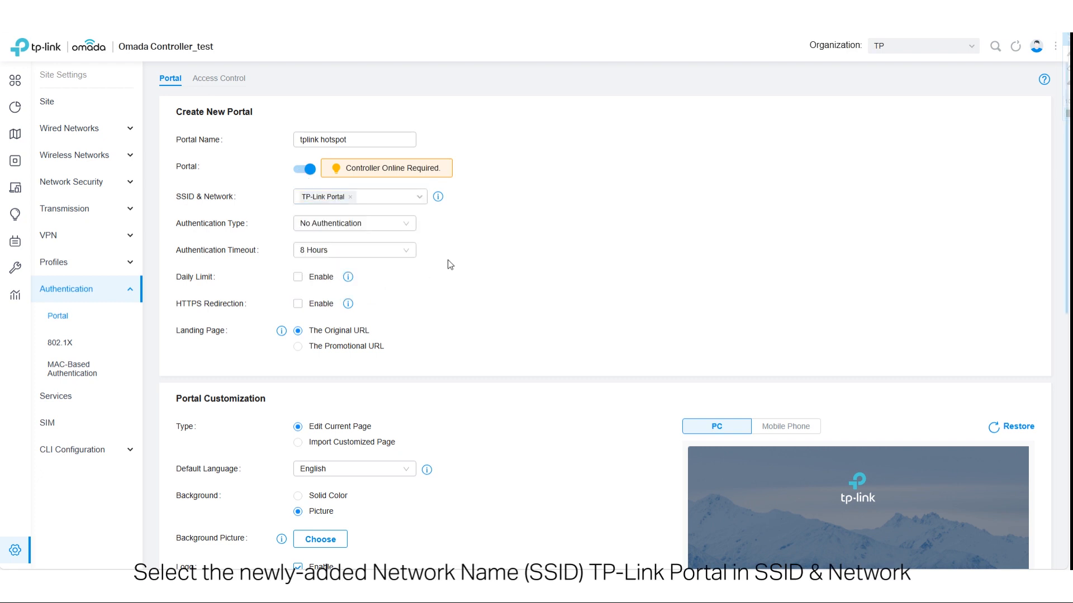
# Set the portal's authentication type to Hotspot with Voucher as the access type
pyautogui.click(376, 231)
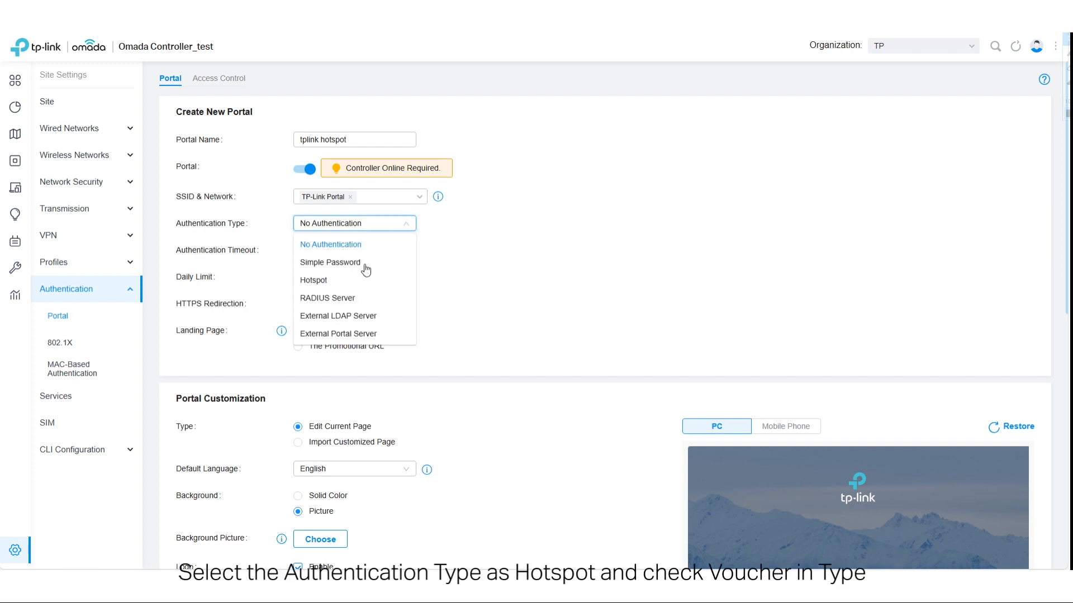
pyautogui.click(328, 287)
pyautogui.click(298, 251)
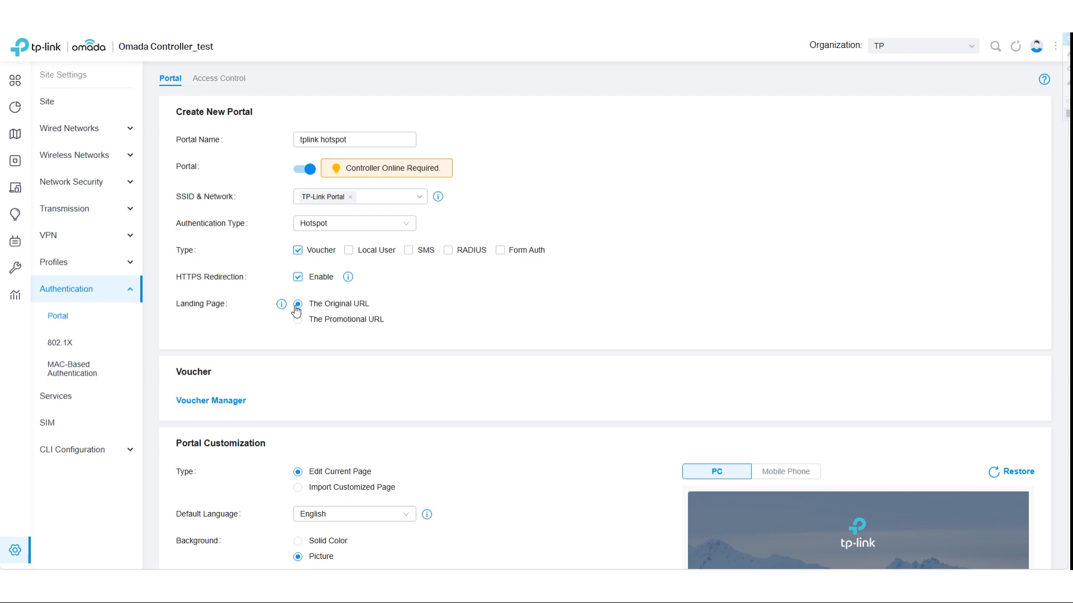
pyautogui.click(297, 319)
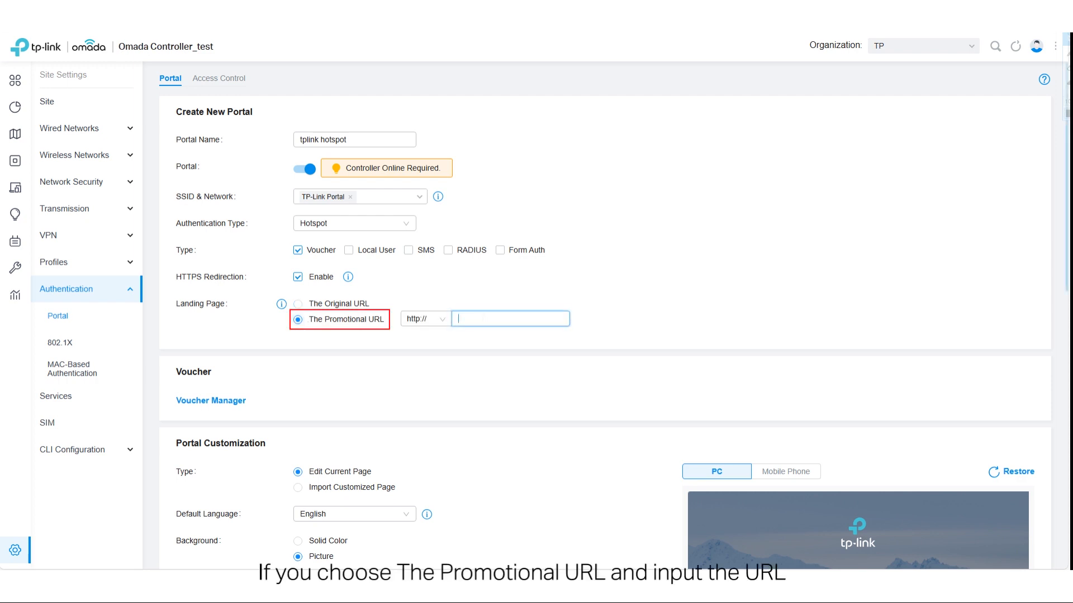
pyautogui.write('www.tp-link.com/en/')
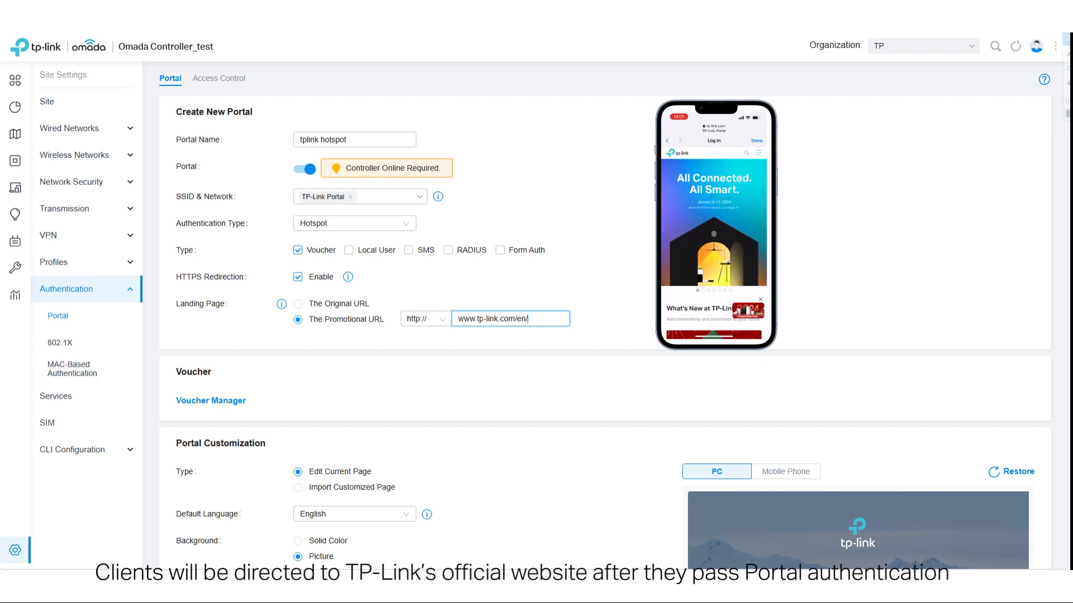
pyautogui.scroll(-10, 493, 434)
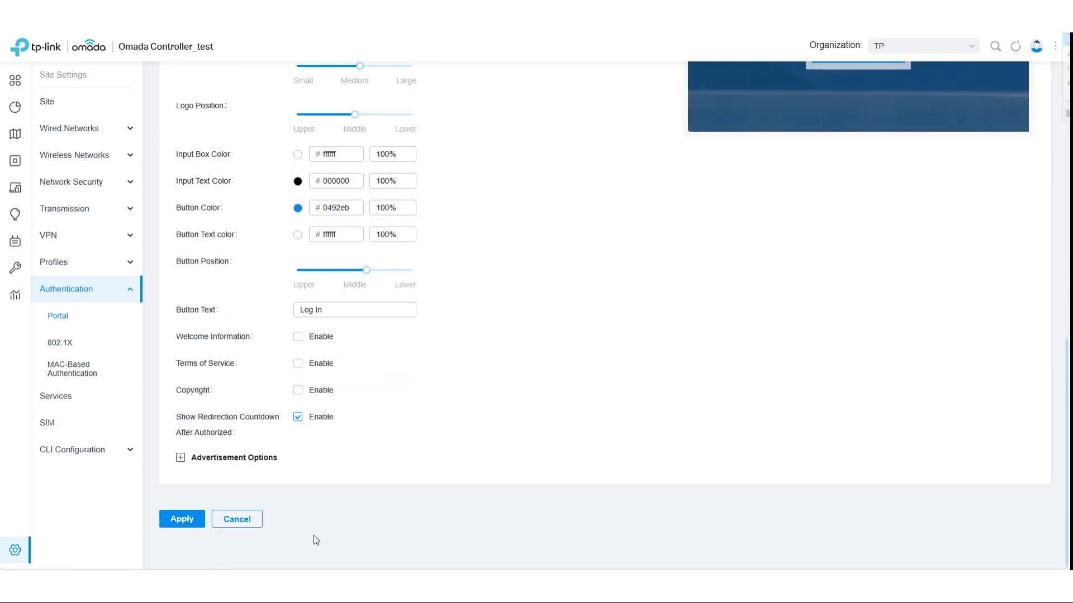
pyautogui.click(182, 520)
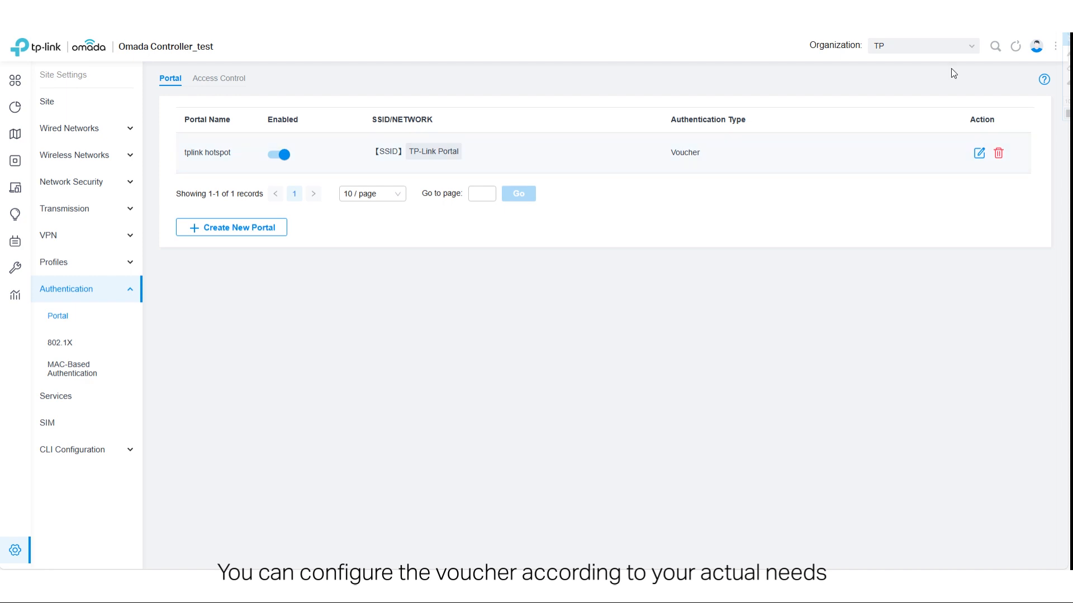
# Open the Hotspot Manager and start a new vouchers group
pyautogui.click(912, 46)
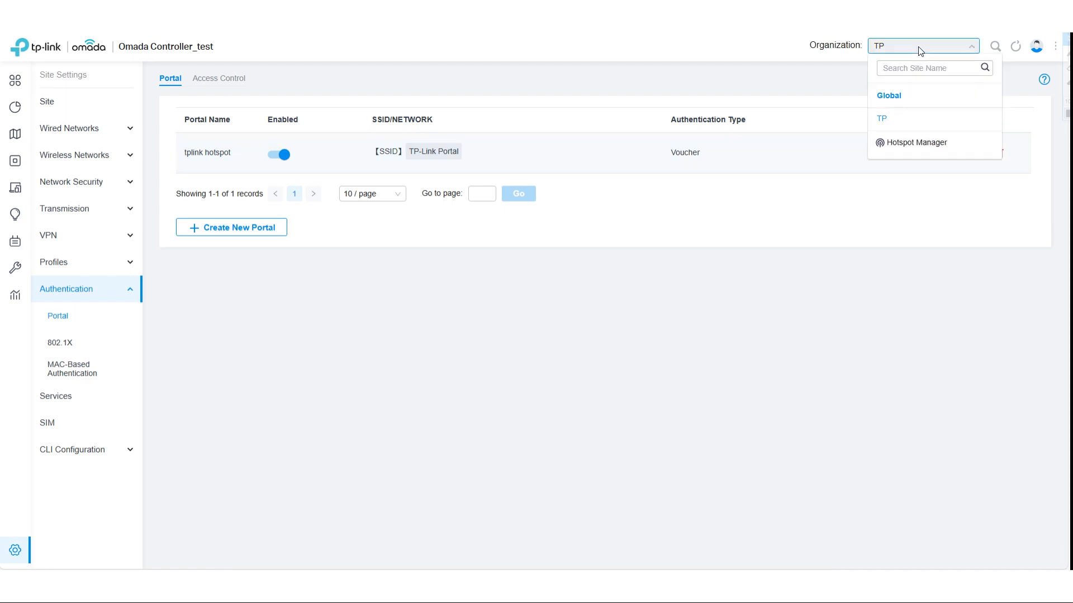
pyautogui.click(916, 141)
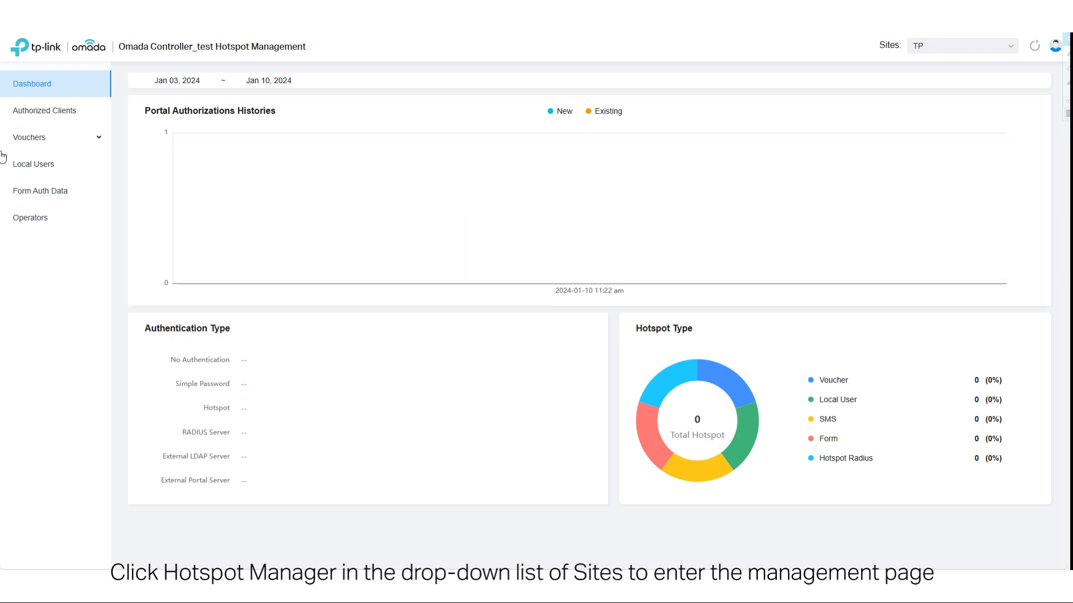
pyautogui.click(27, 147)
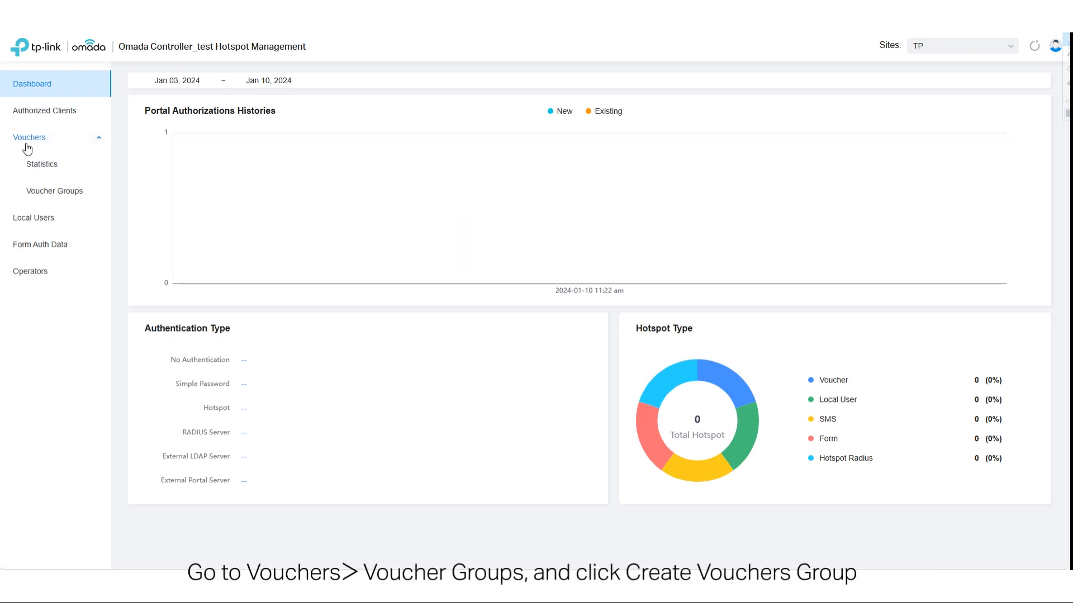
pyautogui.click(58, 192)
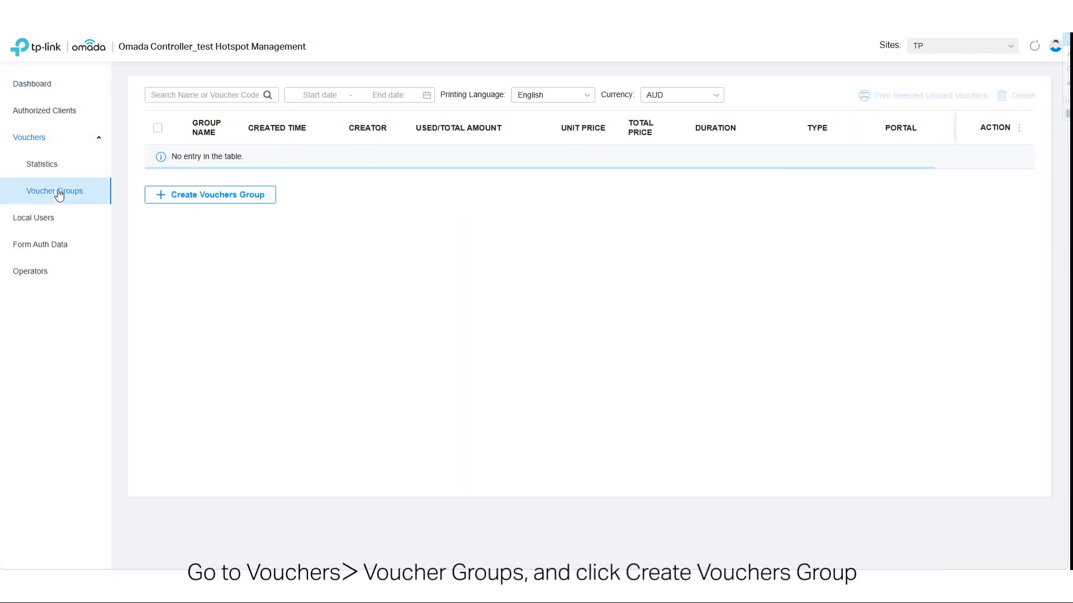
pyautogui.click(157, 197)
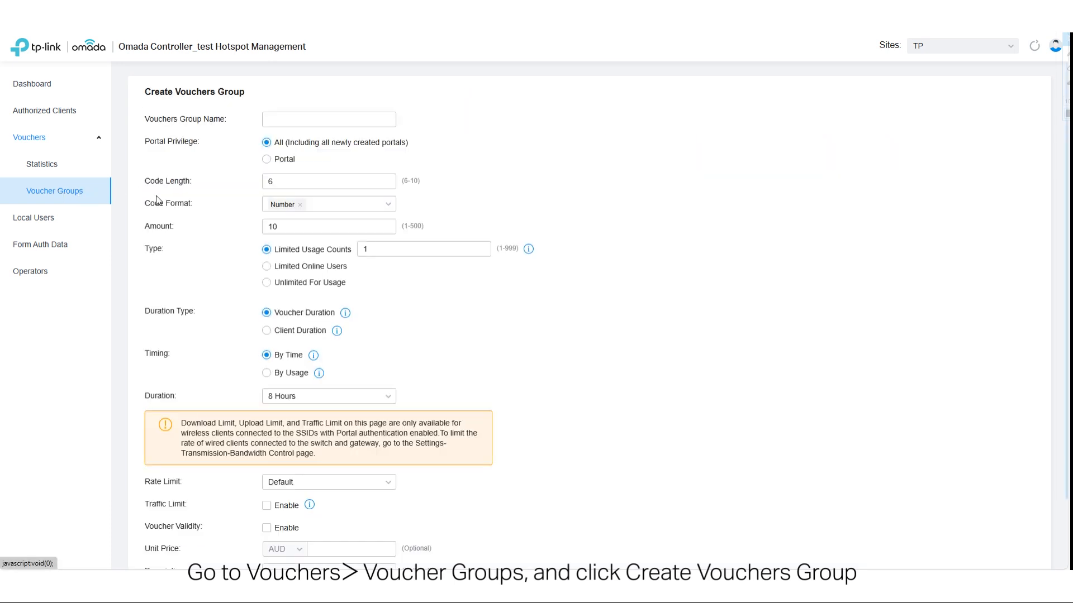
# Name the vouchers group "TP-Link Voucher" and set its portal privilege to Portal with all portals selected
pyautogui.click(285, 119)
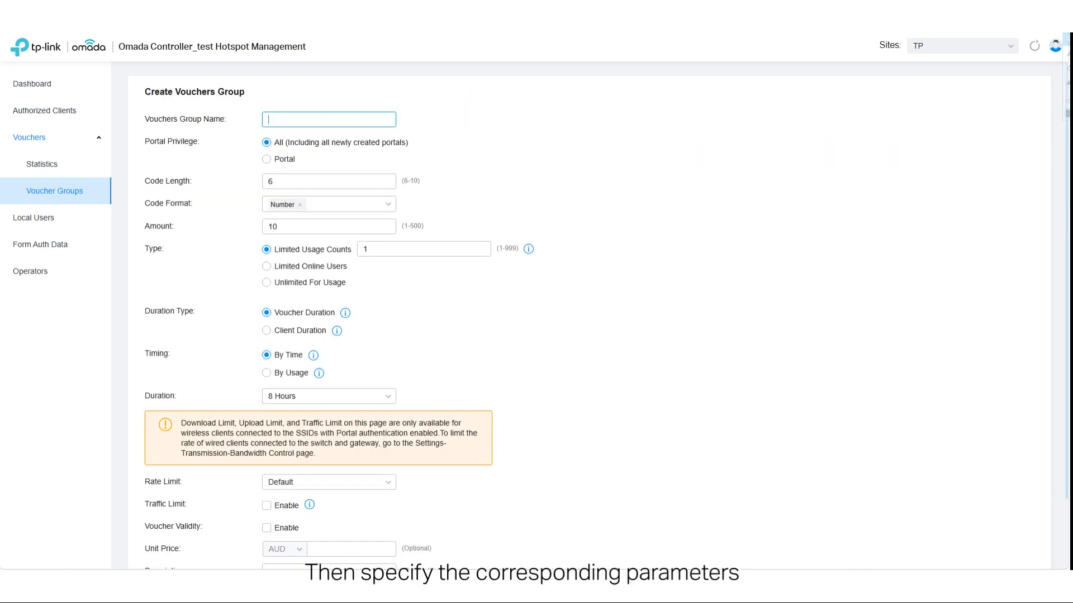
pyautogui.write('TP-Li')
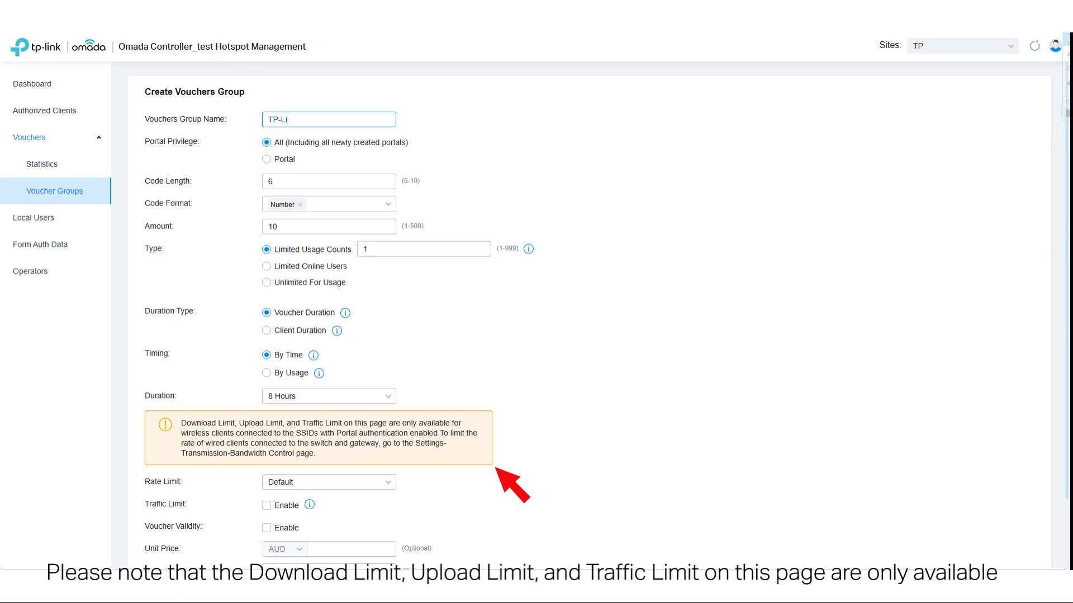
pyautogui.write('nk Vo')
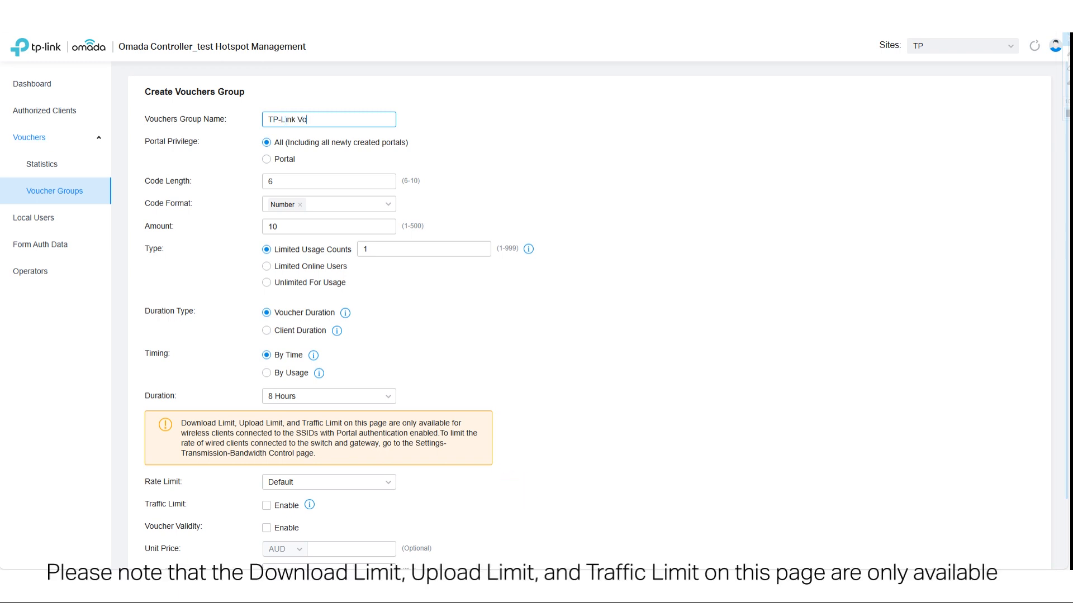
pyautogui.write('ucher')
pyautogui.click(267, 160)
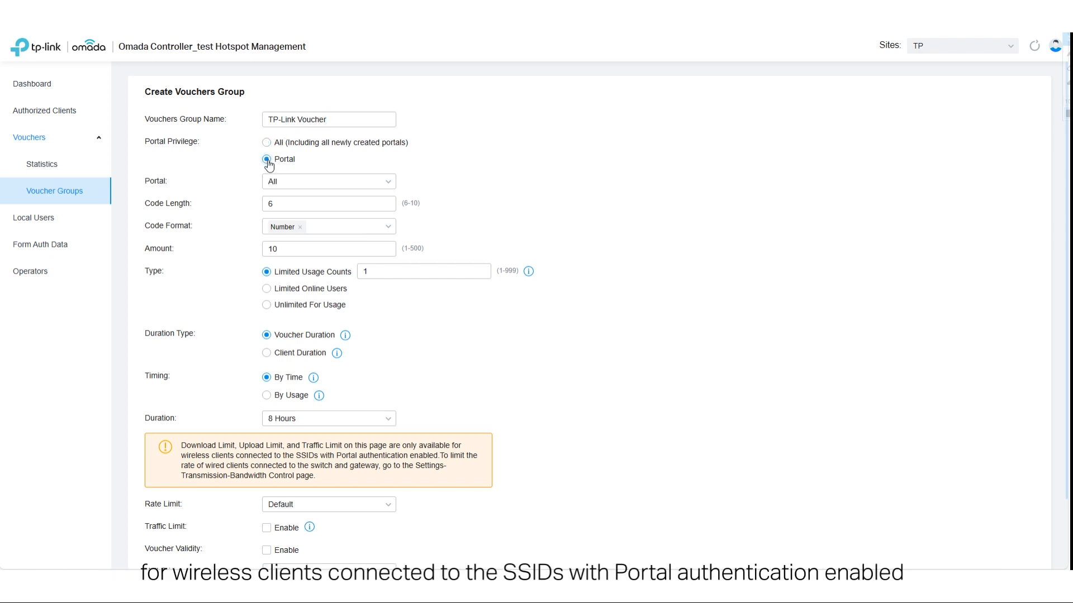
pyautogui.click(295, 186)
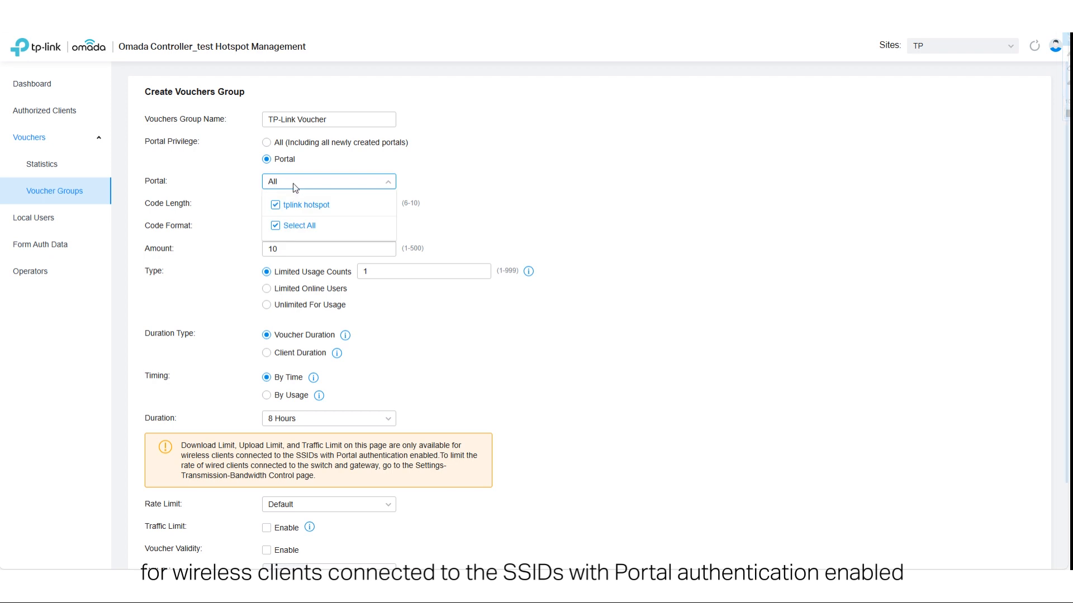
pyautogui.click(355, 183)
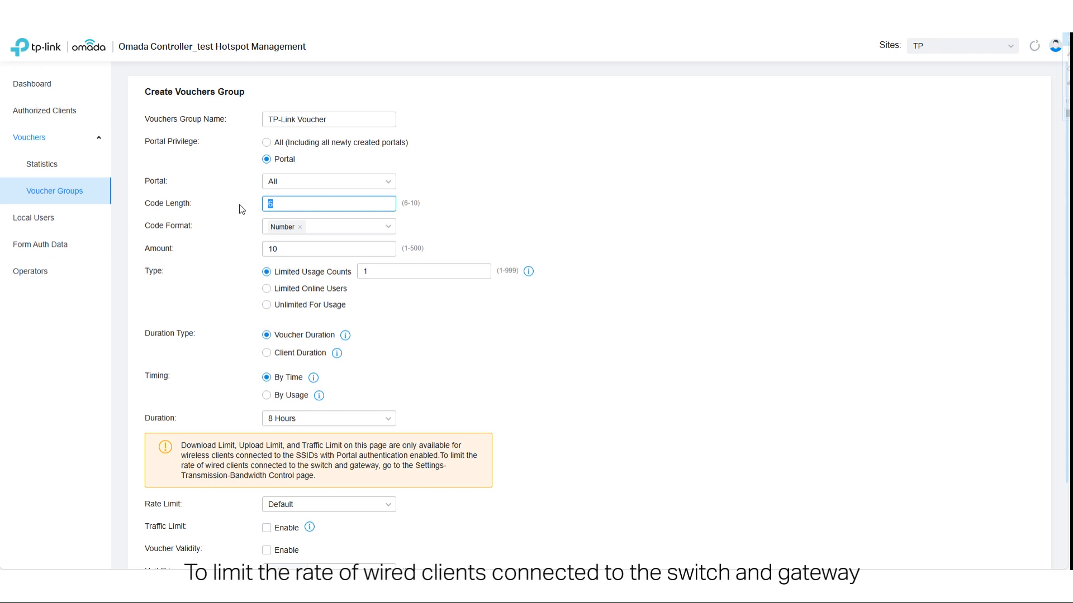
# Set the voucher code length to 8 and the number of vouchers to 5
pyautogui.write('8')
pyautogui.press('Tab')
pyautogui.press('Tab')
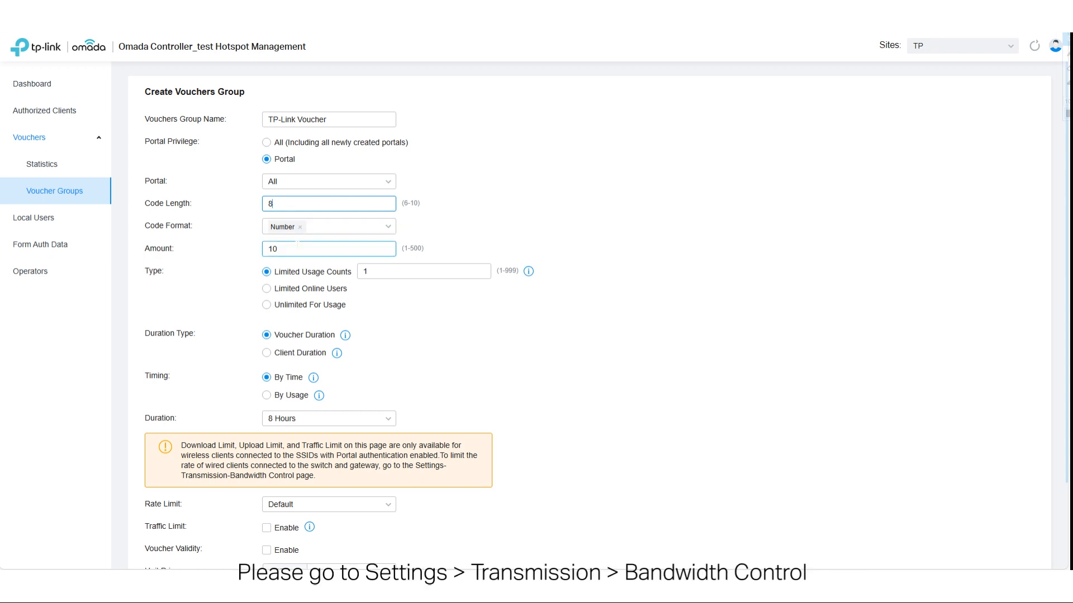
pyautogui.doubleClick(266, 247)
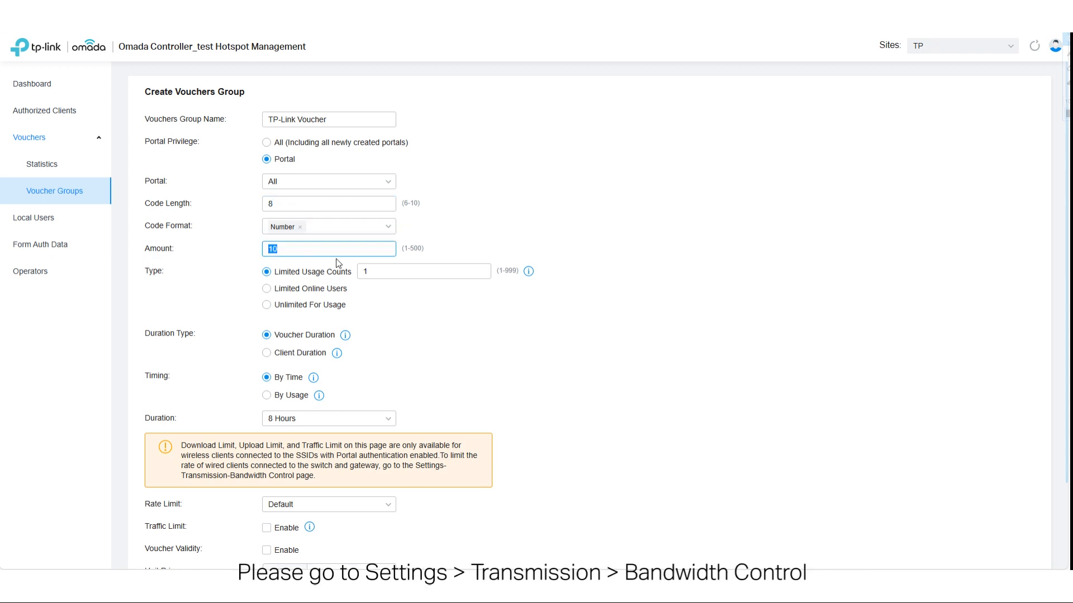
pyautogui.write('5')
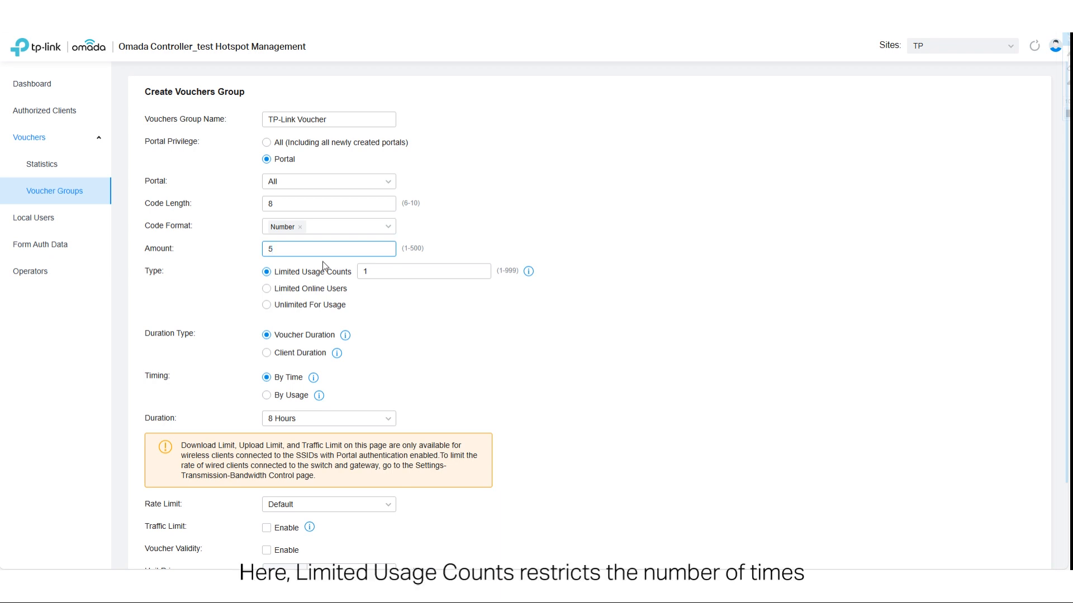
# Set the Limited Usage Counts value for each voucher to 5
pyautogui.press('Tab')
pyautogui.press('Tab')
pyautogui.write('5')
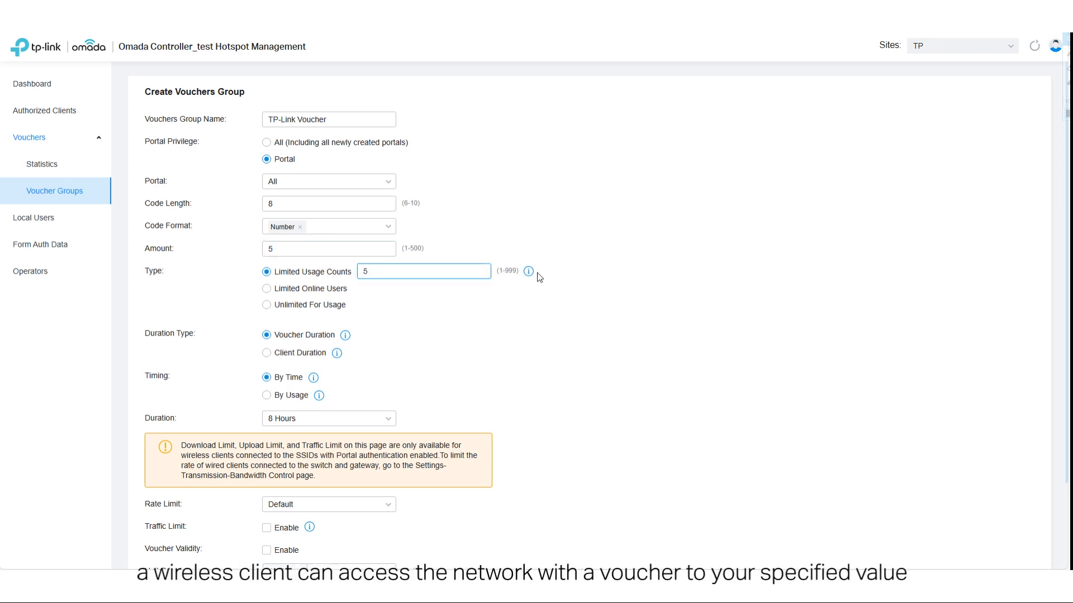
# Read the usage limit explanation, try the Limited Online Users type, and return to Limited Usage Counts
pyautogui.moveTo(529, 272)
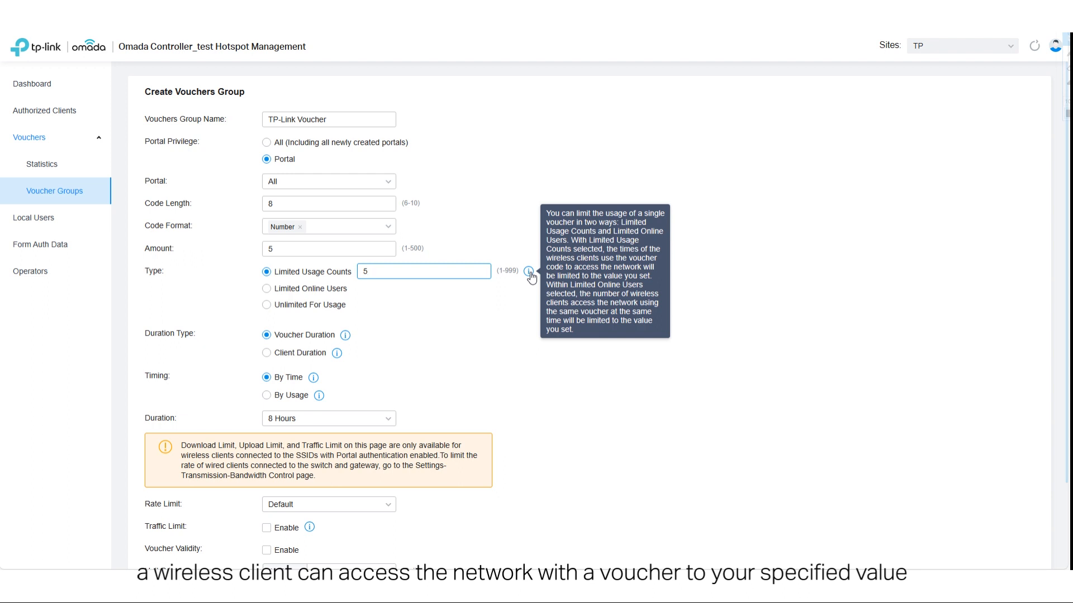
pyautogui.click(266, 288)
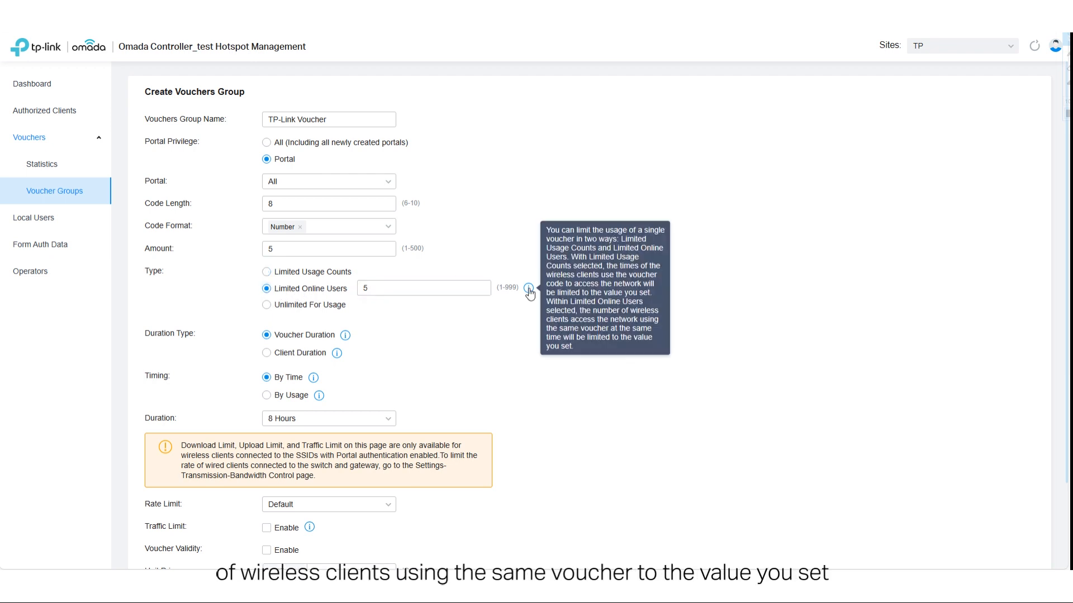
pyautogui.click(266, 271)
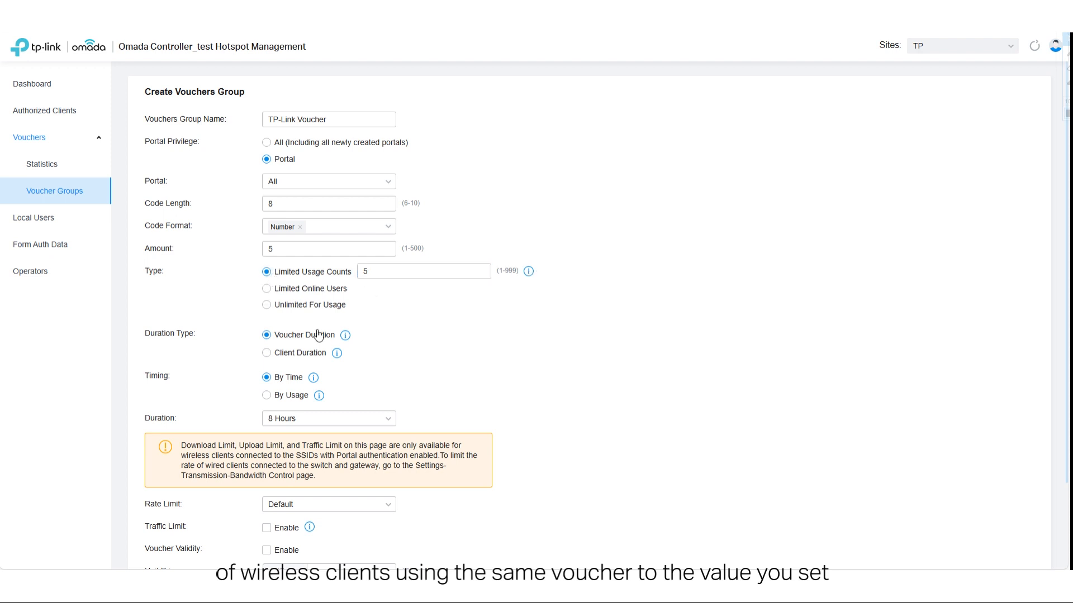
# Set the voucher rate limit to Custom and enable a download limit of 20 Mbps
pyautogui.scroll(-1, 423, 355)
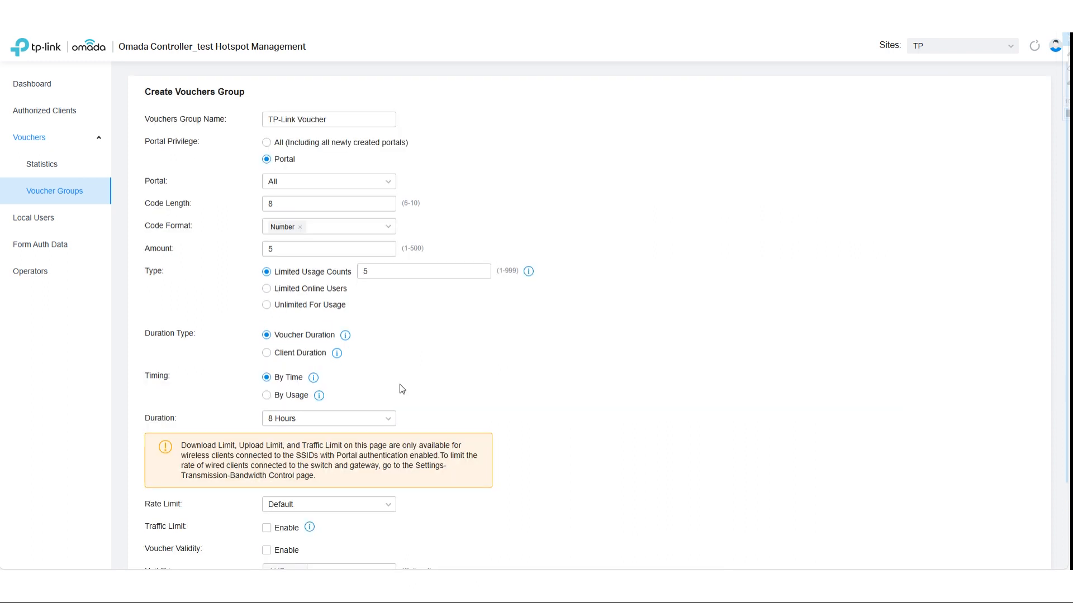
pyautogui.scroll(-2, 402, 390)
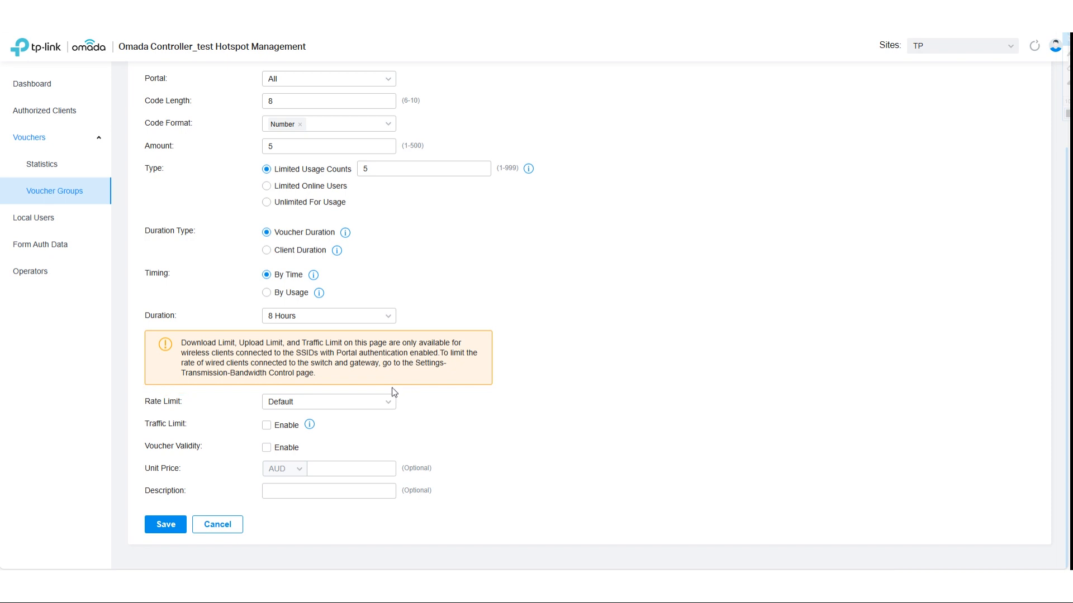
pyautogui.click(388, 403)
pyautogui.click(292, 425)
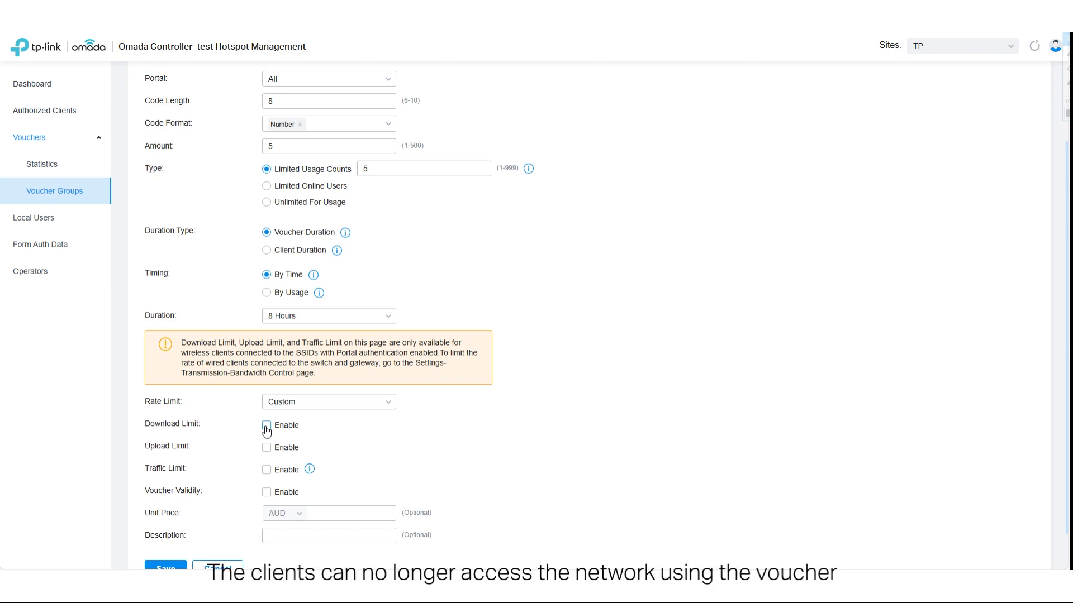
pyautogui.click(267, 428)
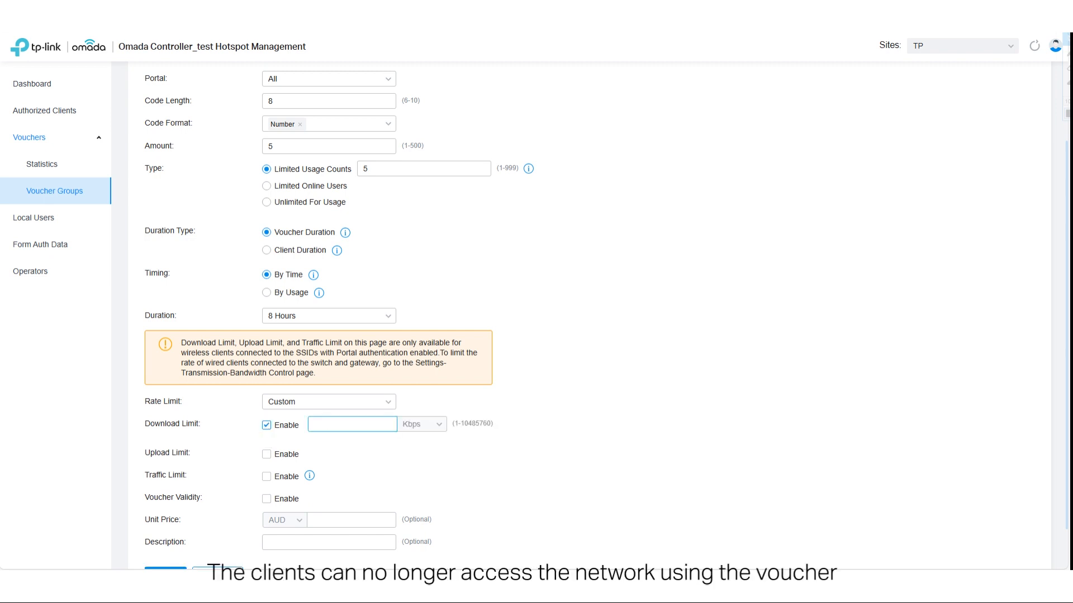
pyautogui.write('20')
pyautogui.click(436, 424)
pyautogui.click(418, 463)
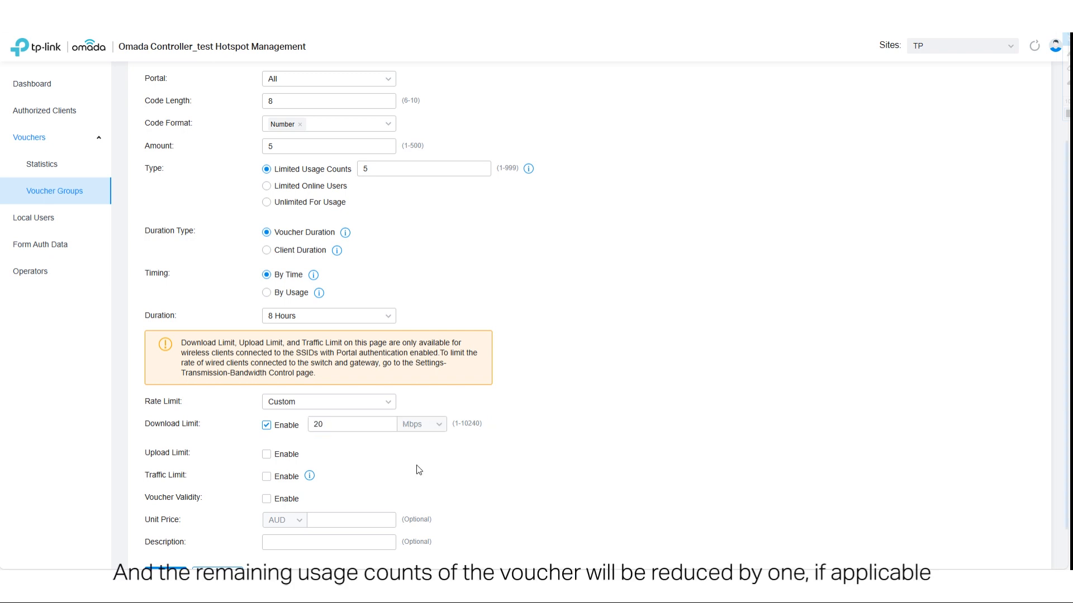
# Enable the upload limit for the vouchers and set it to 10 Mbps
pyautogui.click(267, 454)
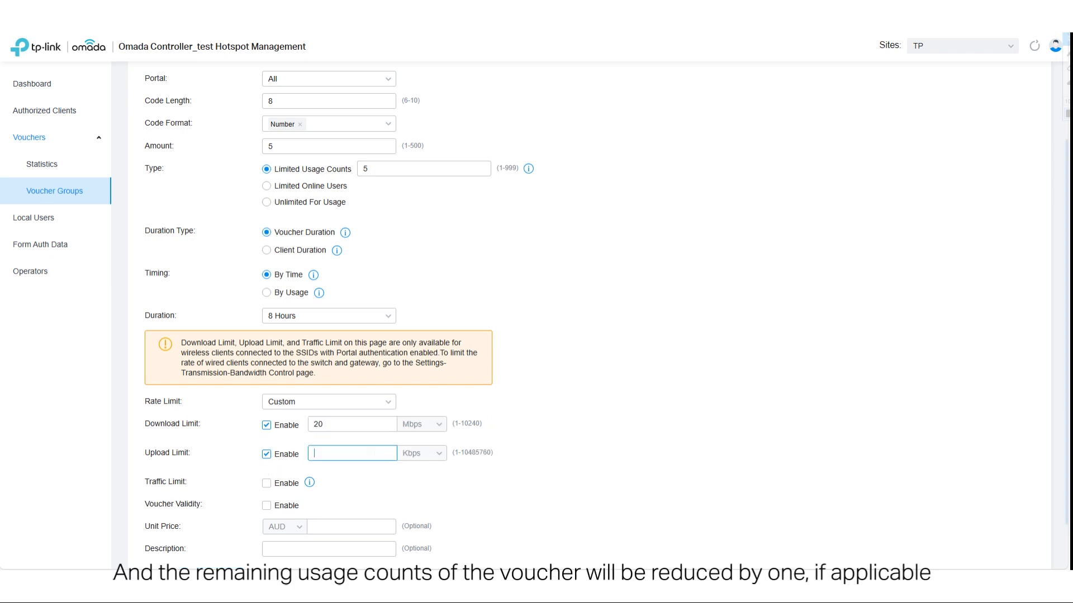
pyautogui.write('10')
pyautogui.click(432, 454)
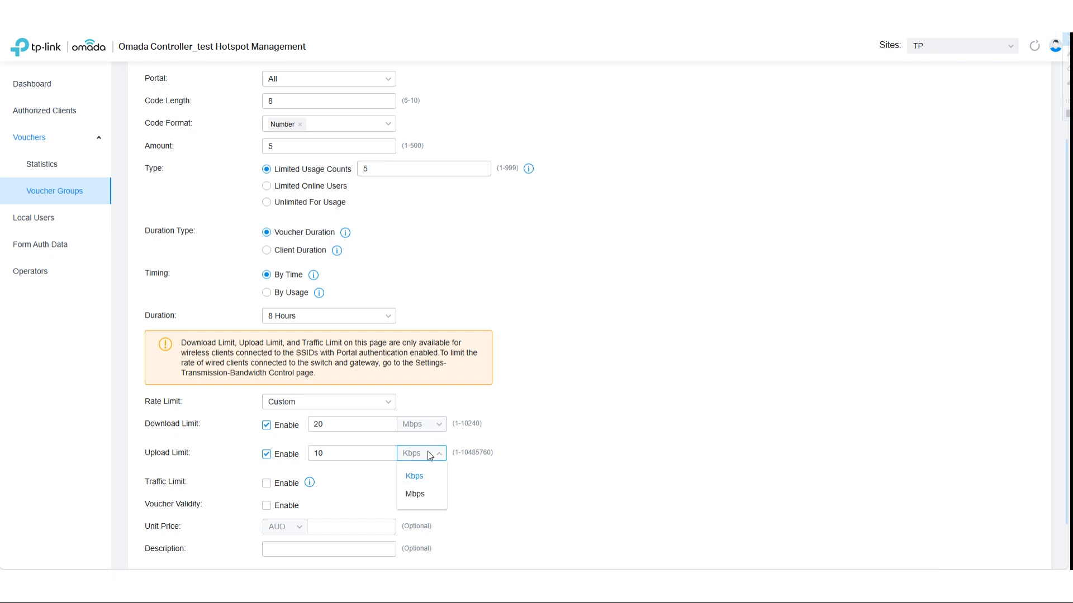
pyautogui.click(417, 494)
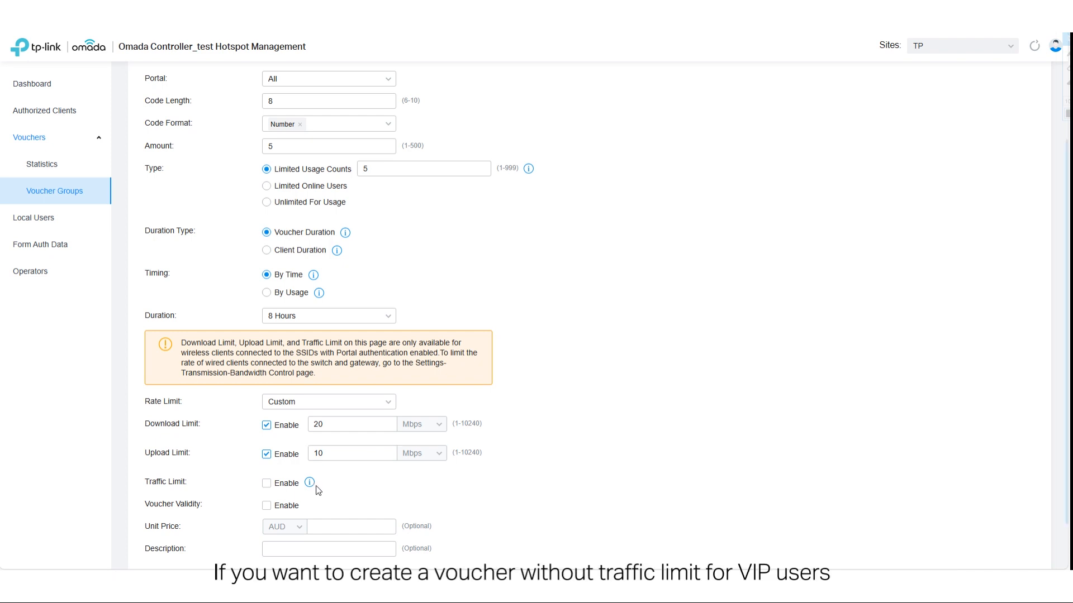
# Enable the traffic limit and restrict every day's traffic to 20 GB
pyautogui.click(266, 484)
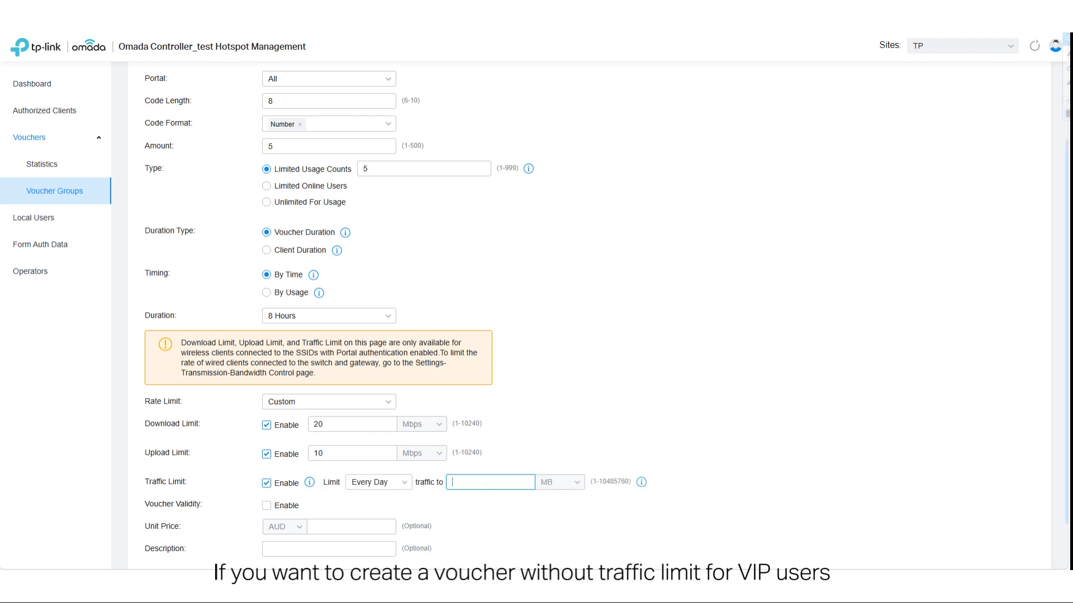
pyautogui.write('20')
pyautogui.click(569, 486)
pyautogui.click(556, 523)
pyautogui.scroll(-1, 519, 514)
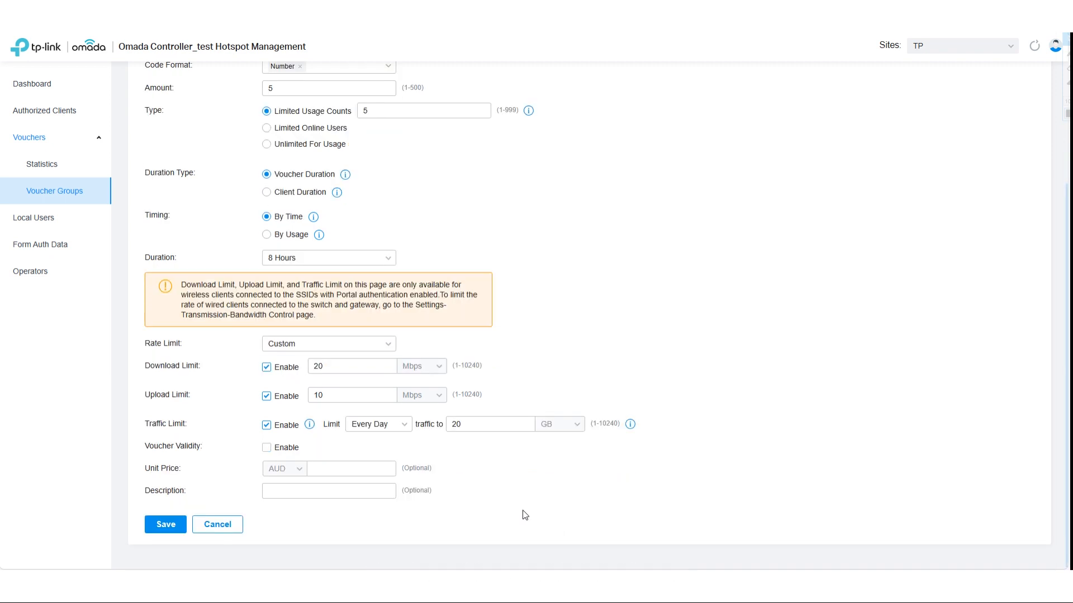
# Enable voucher validity and save the vouchers group
pyautogui.click(267, 447)
pyautogui.scroll(-2, 268, 452)
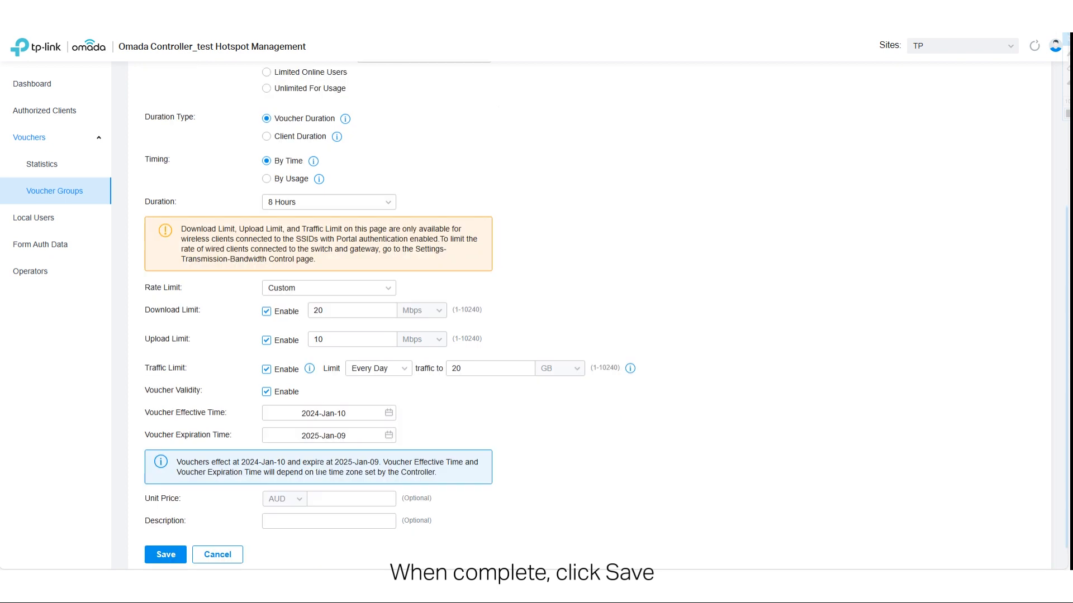
pyautogui.click(168, 524)
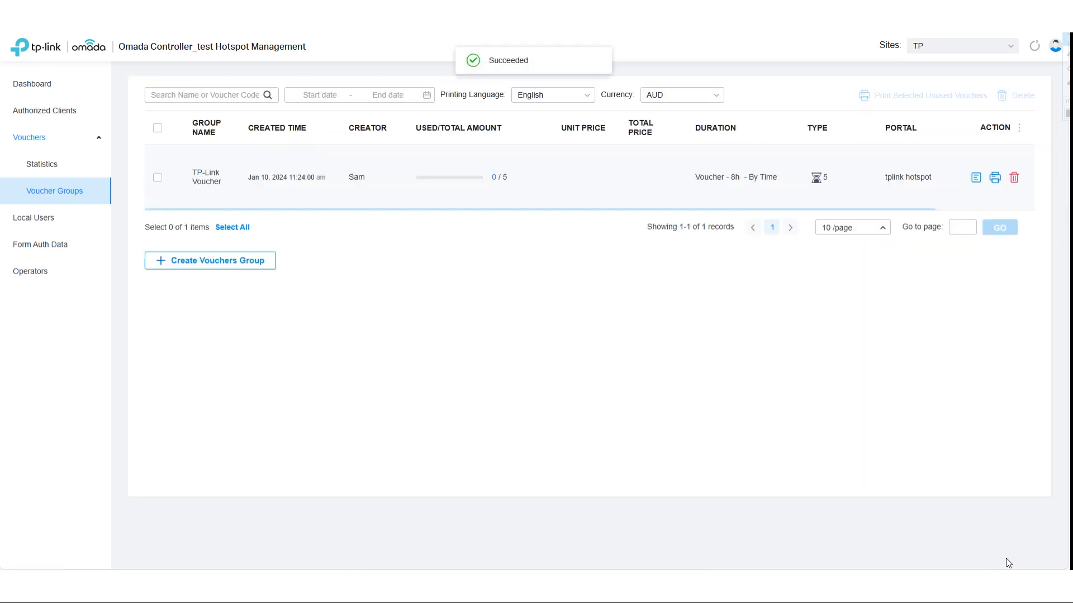
# Review the TP-Link Voucher group's details, return to the group list and print the group's vouchers
pyautogui.click(975, 178)
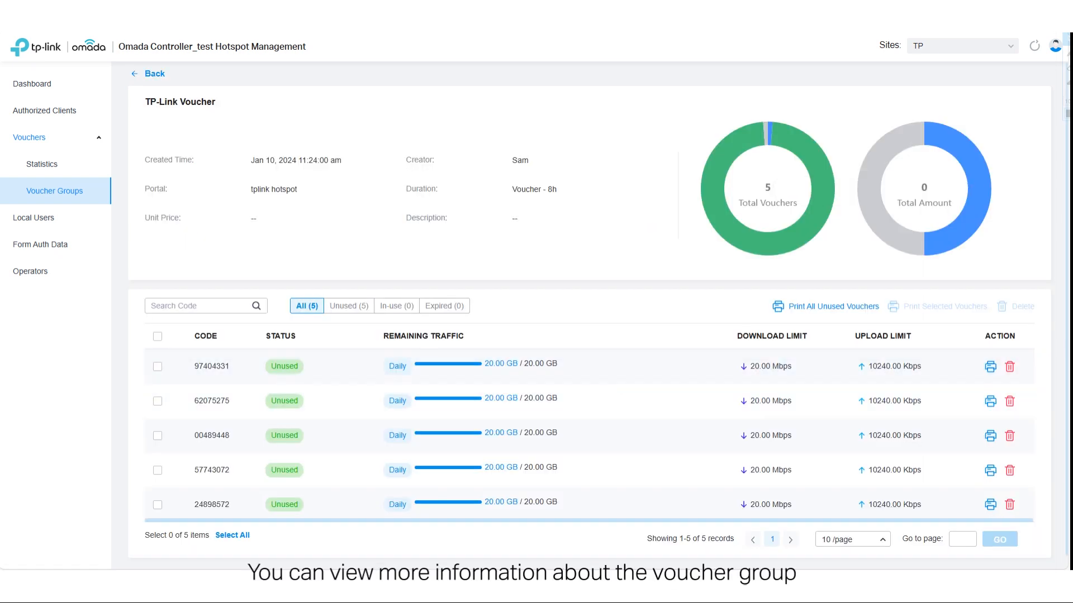
pyautogui.click(142, 76)
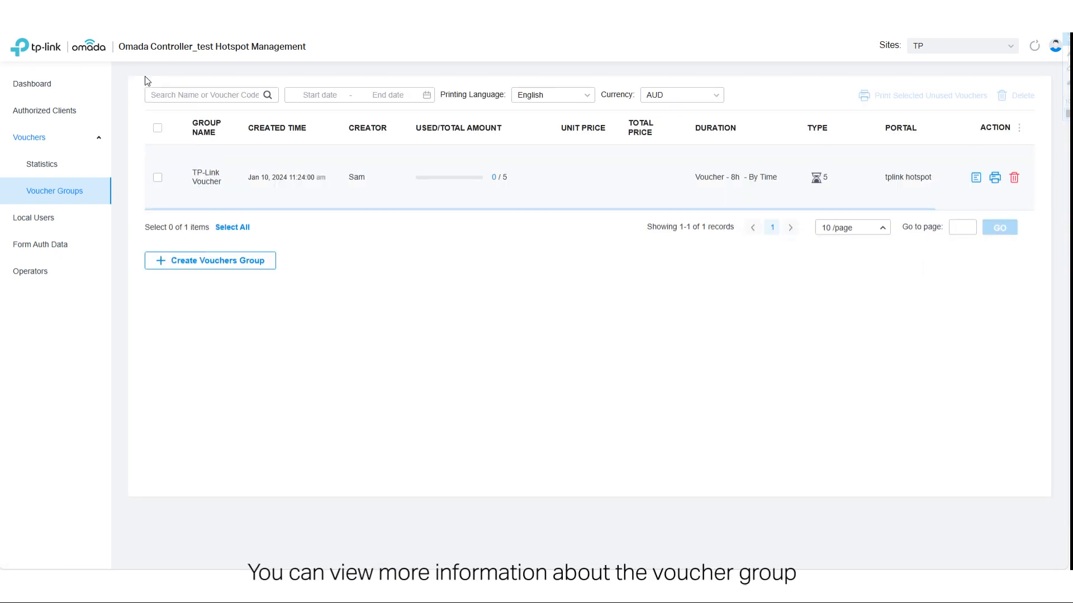
pyautogui.click(994, 183)
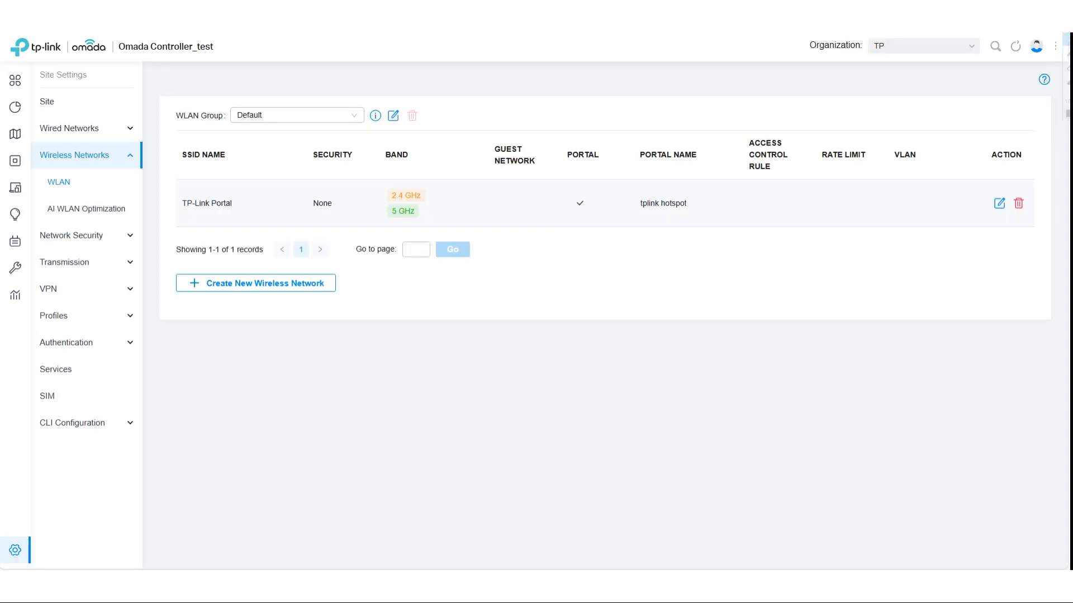
# Enable Pre-Authentication Access in the site's portal access control settings
pyautogui.click(26, 553)
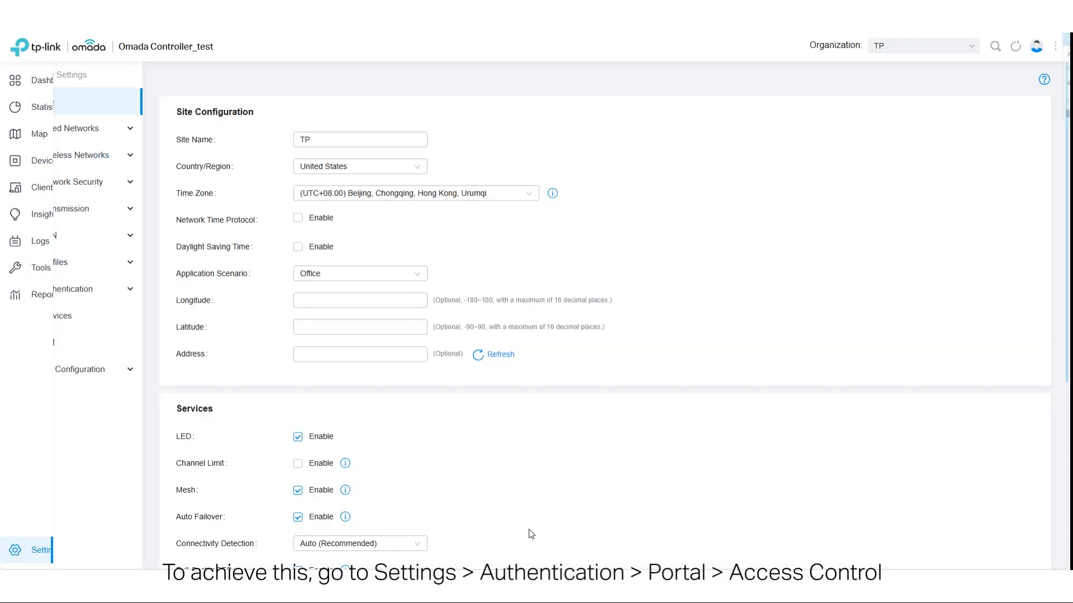
pyautogui.click(67, 291)
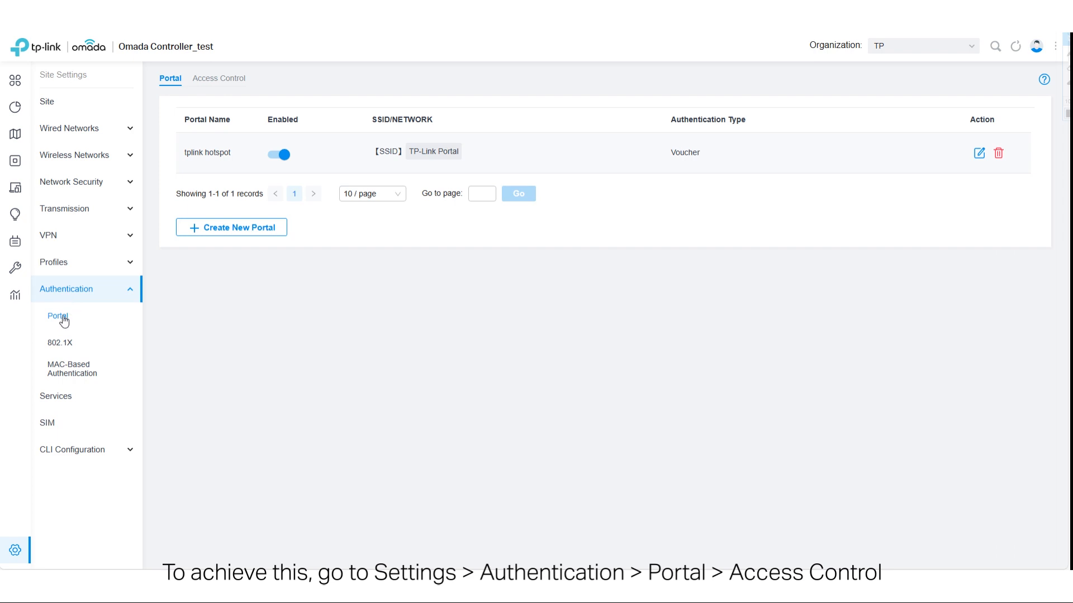
pyautogui.click(210, 88)
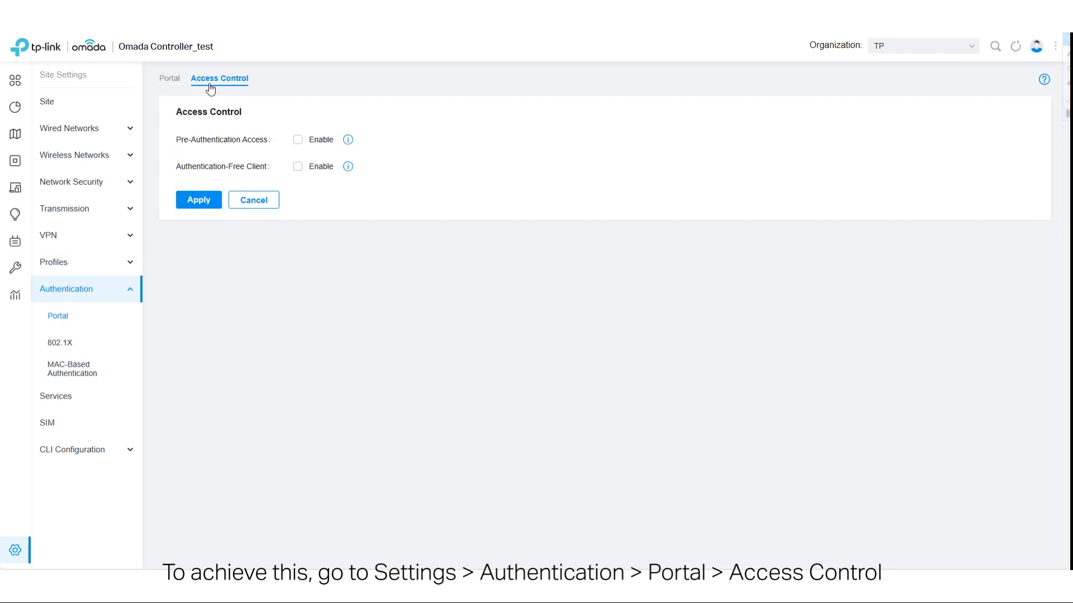
pyautogui.click(298, 140)
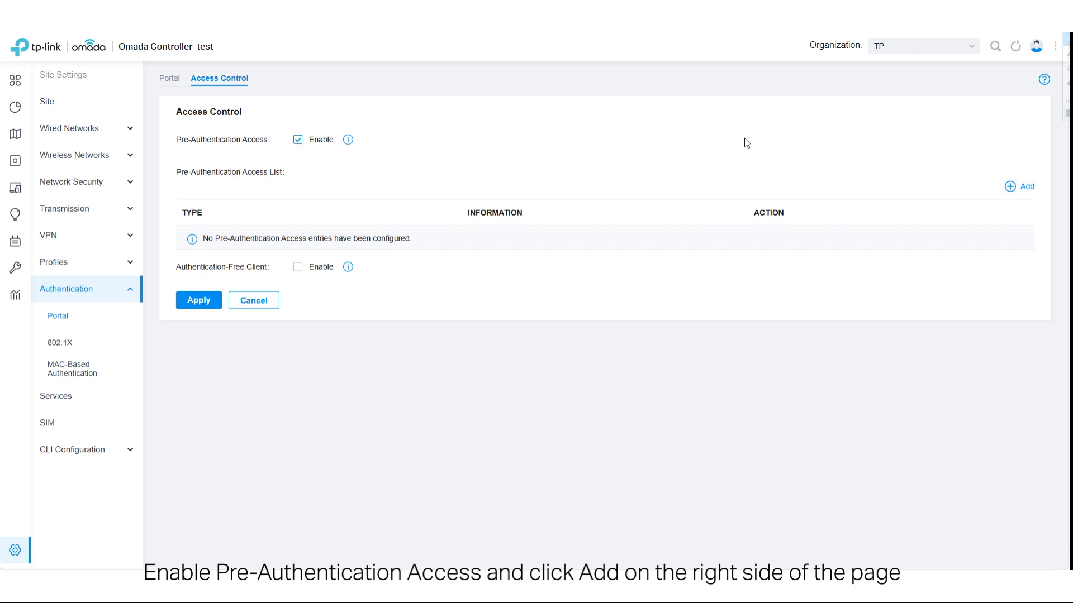
pyautogui.click(1009, 188)
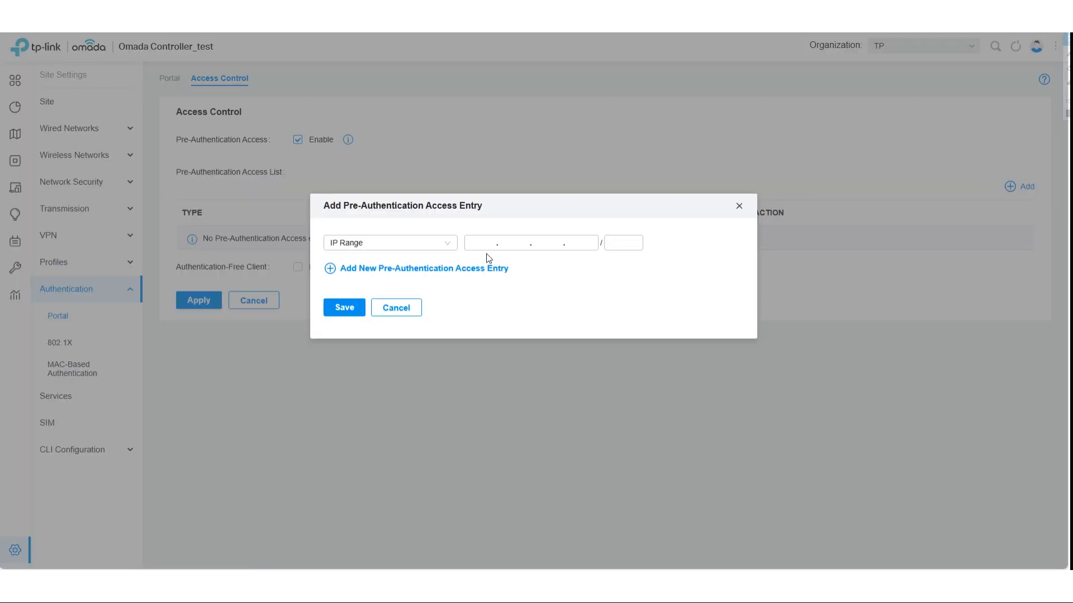
pyautogui.click(447, 244)
pyautogui.click(341, 282)
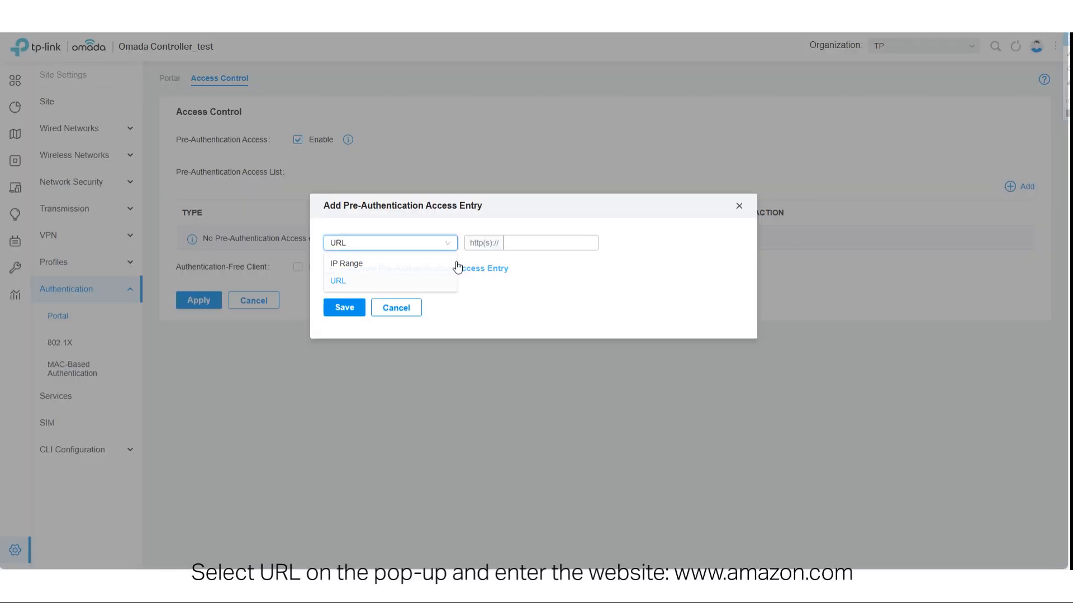
pyautogui.click(506, 243)
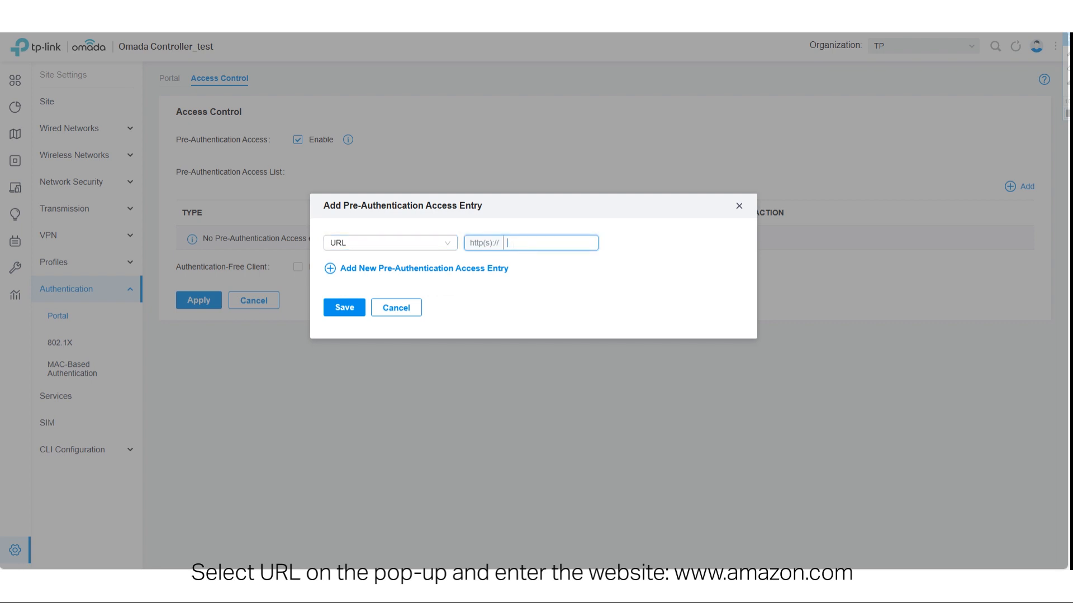
pyautogui.write('www.amazon.com')
pyautogui.click(344, 307)
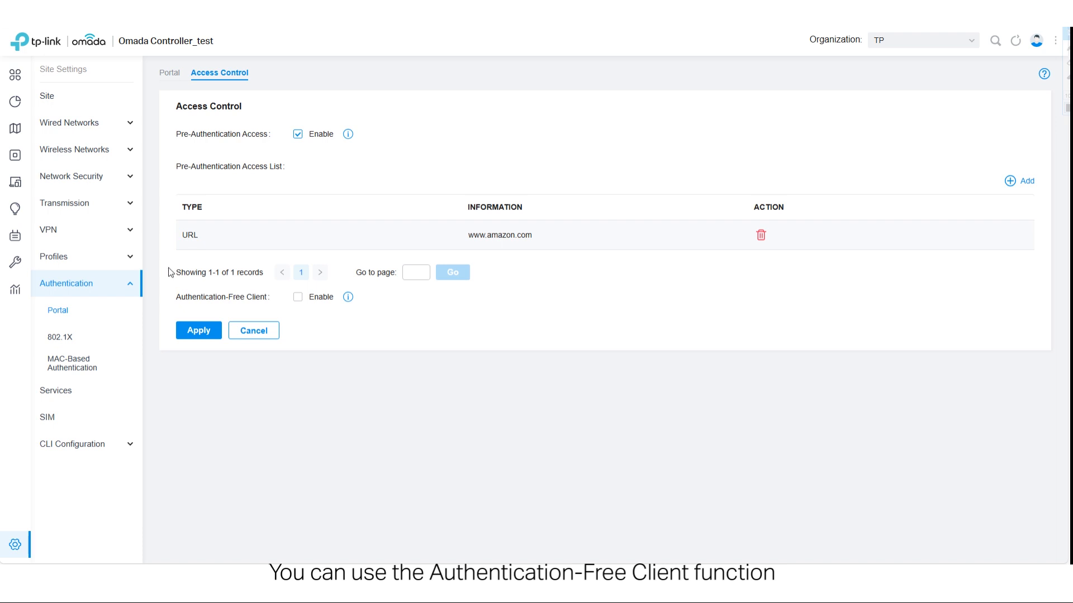
# Reopen the portal's access control settings and enable Authentication-Free Client
pyautogui.click(16, 549)
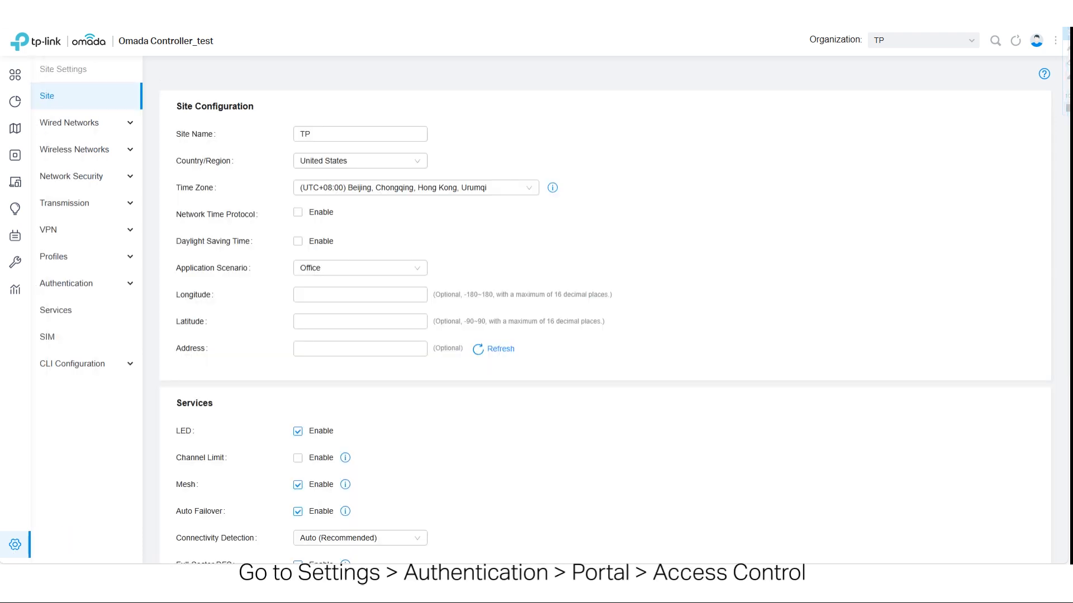
pyautogui.click(63, 287)
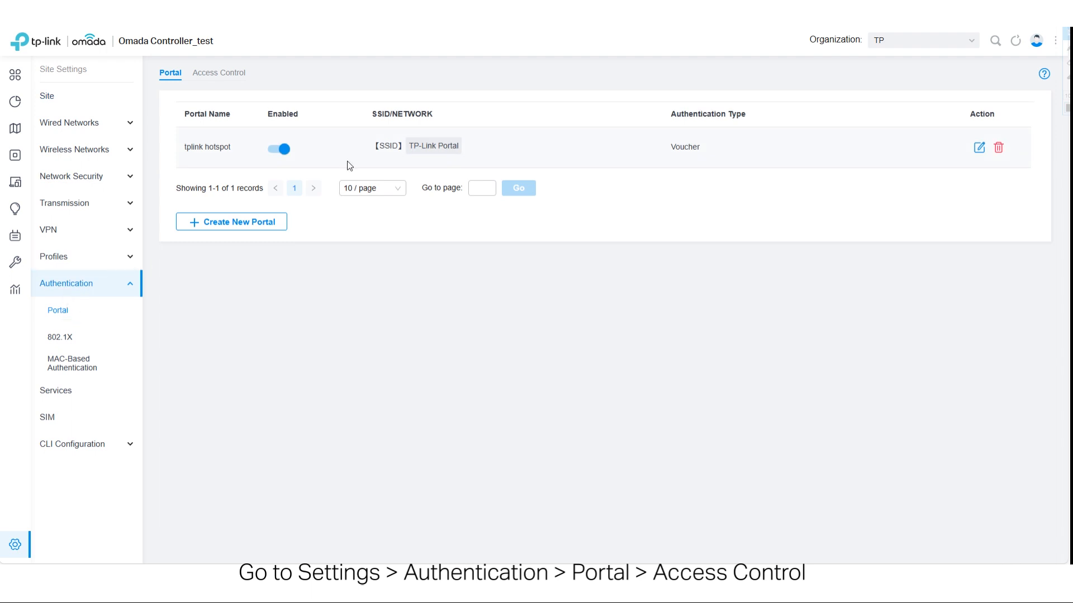
pyautogui.click(220, 73)
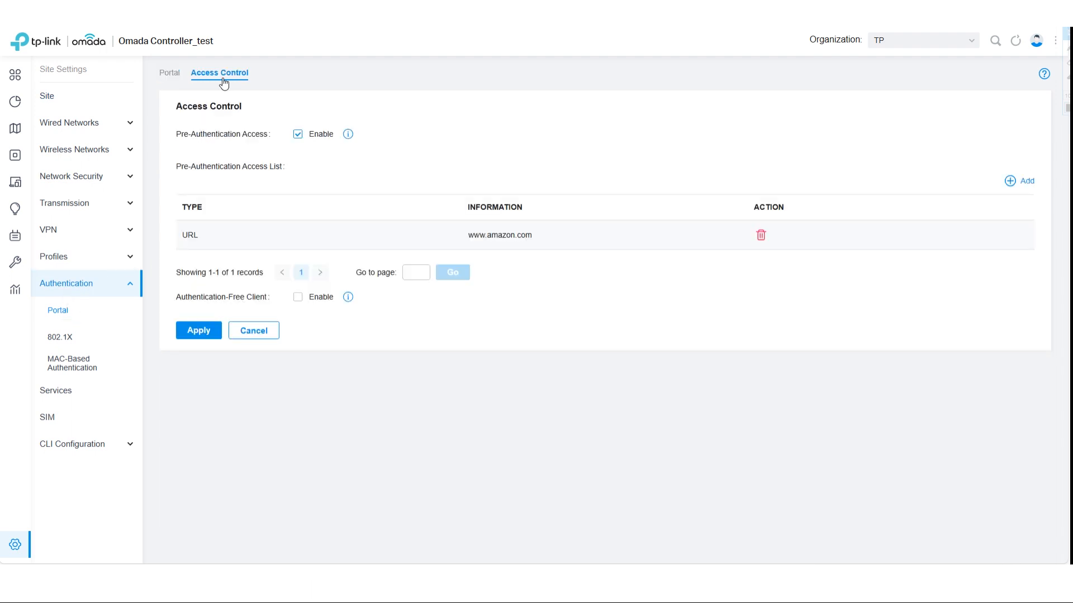
pyautogui.click(298, 298)
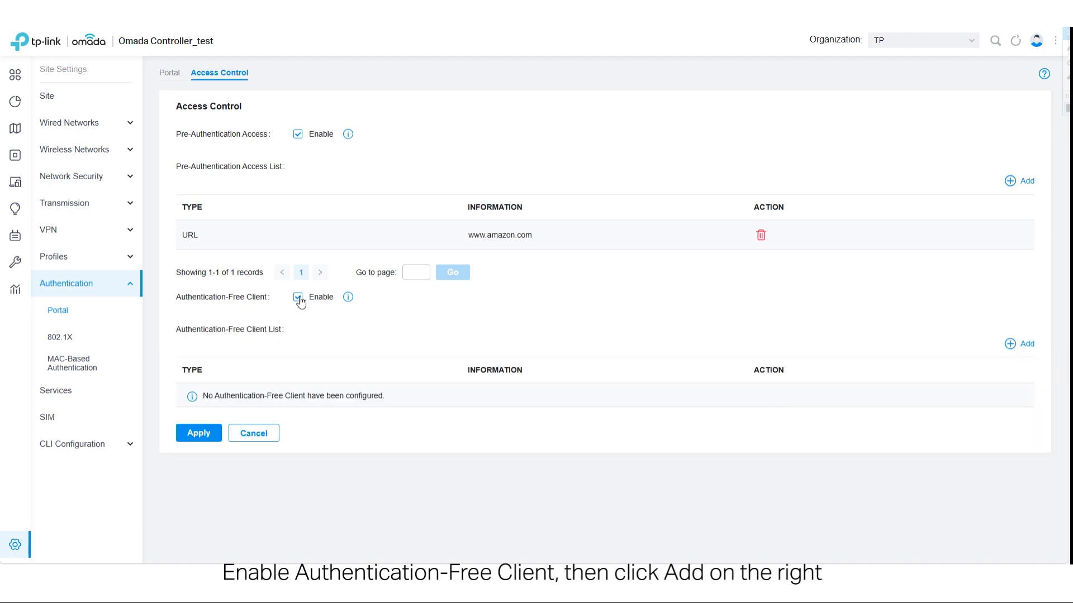
# Add an authentication-free client entry using the device's MAC address, save it and apply the access control settings
pyautogui.click(1009, 344)
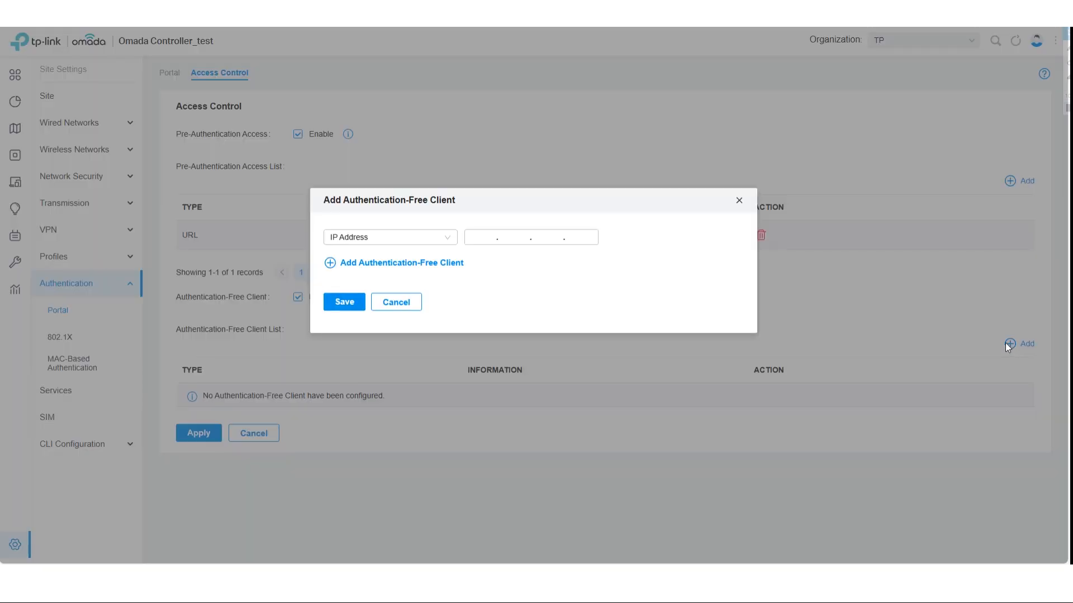
pyautogui.click(445, 240)
pyautogui.click(361, 273)
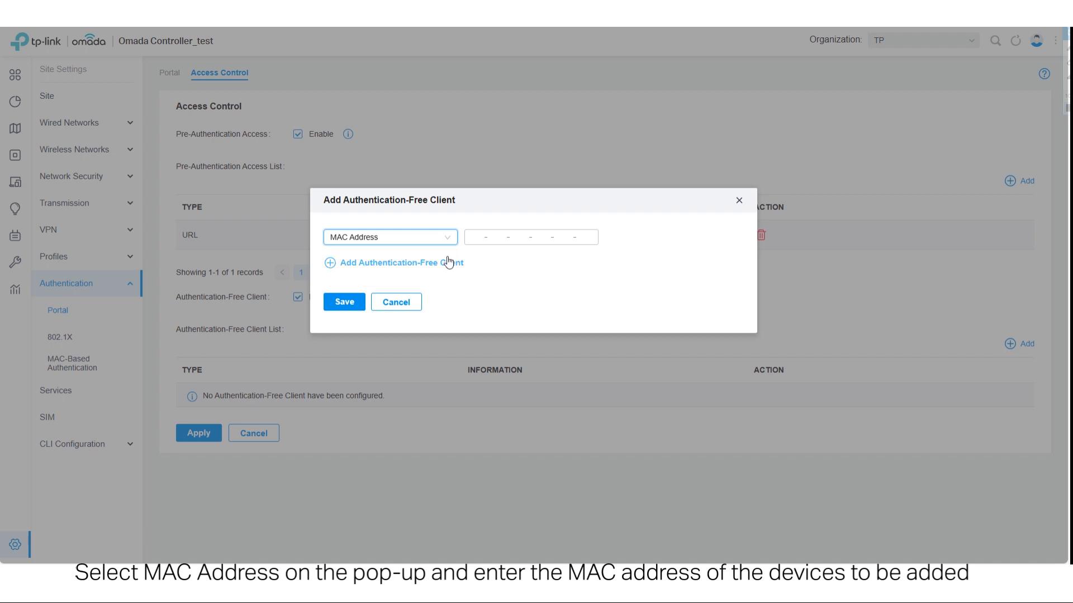
pyautogui.click(476, 237)
pyautogui.write('00')
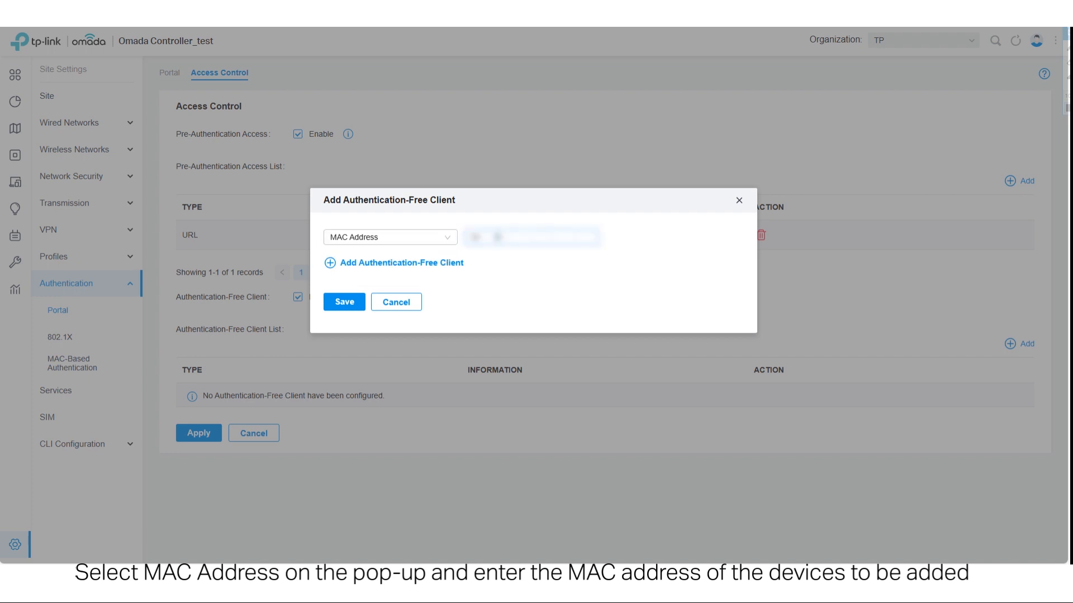
pyautogui.write('00000000')
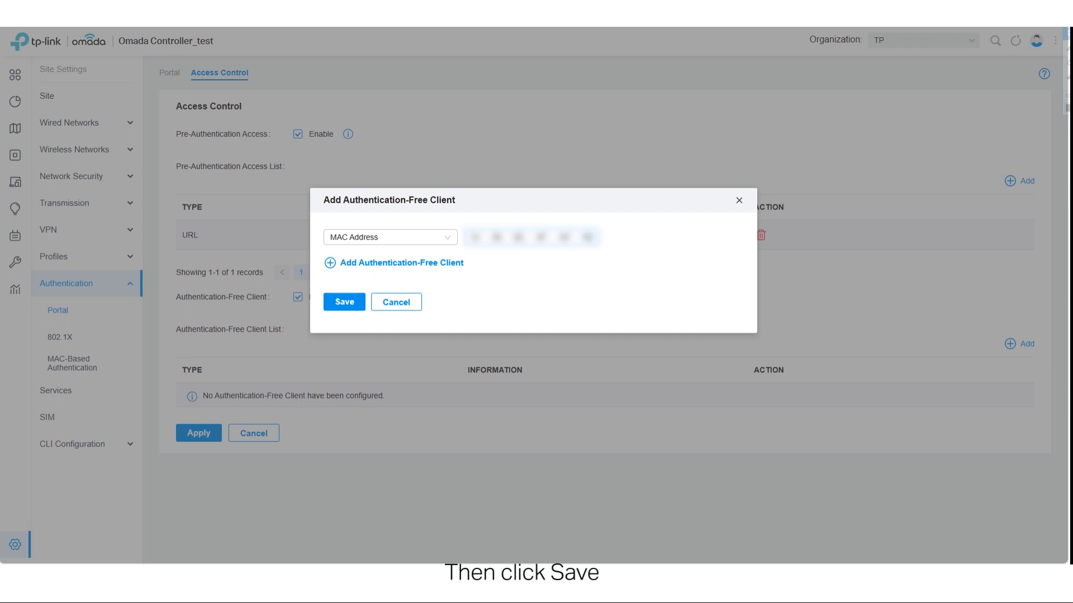
pyautogui.click(337, 304)
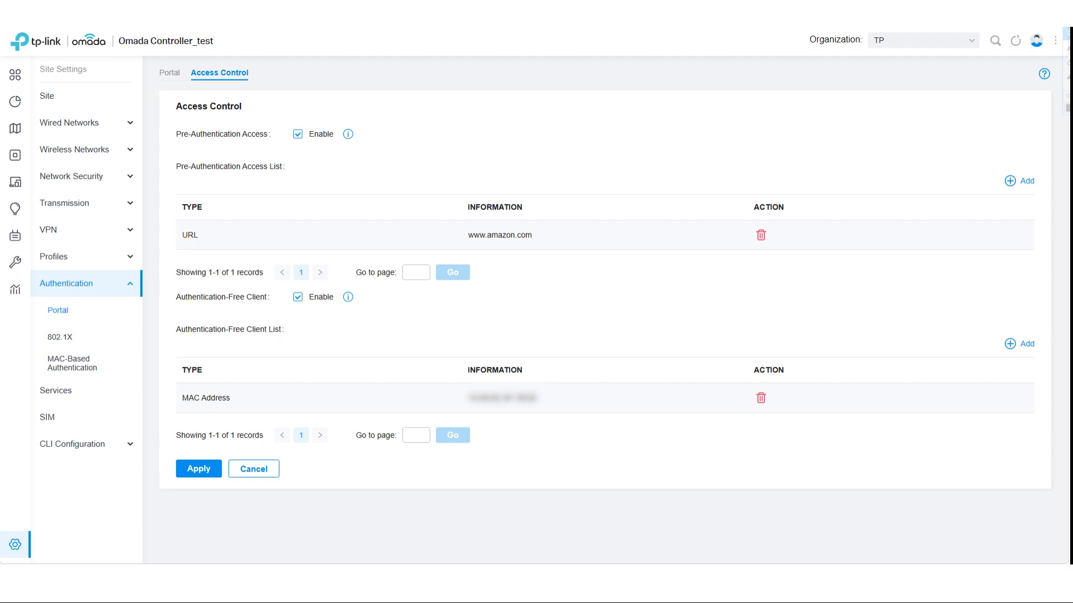
pyautogui.click(197, 469)
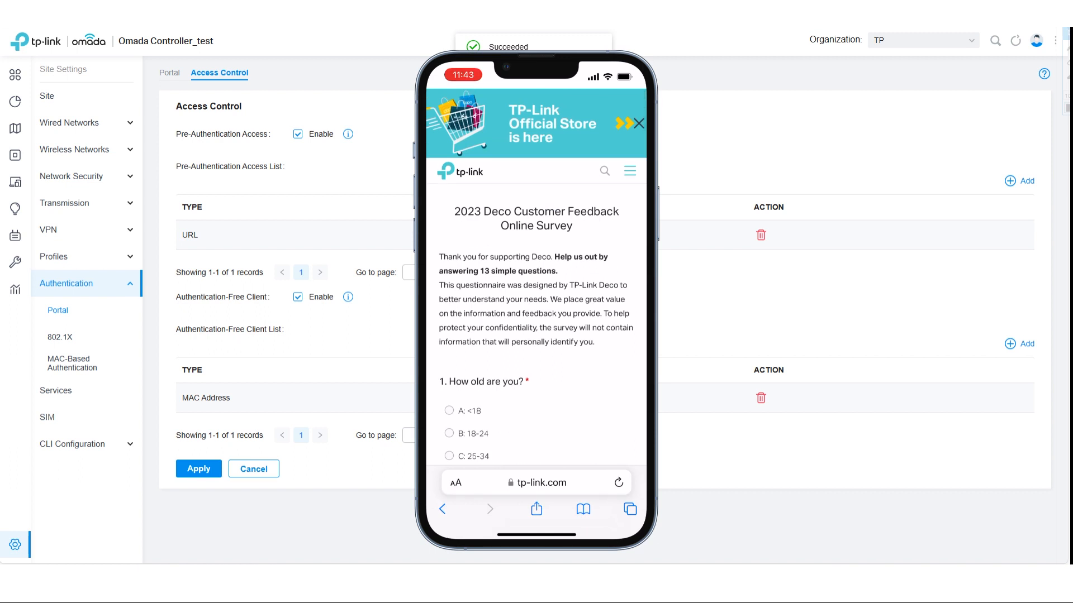
# Check the device status in the client list, filtered to wireless clients
pyautogui.click(15, 183)
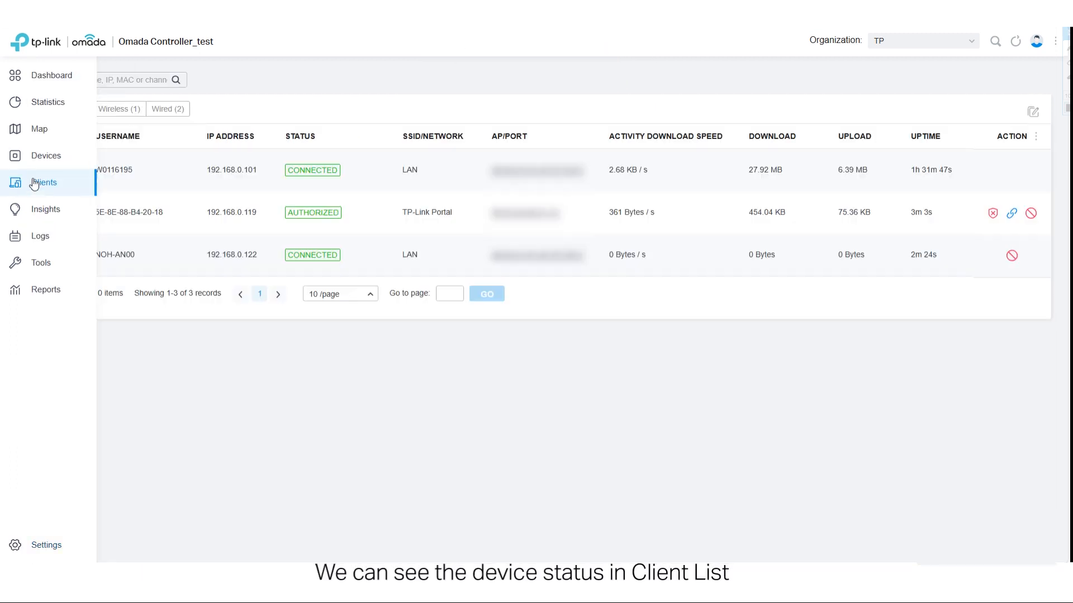
pyautogui.click(129, 110)
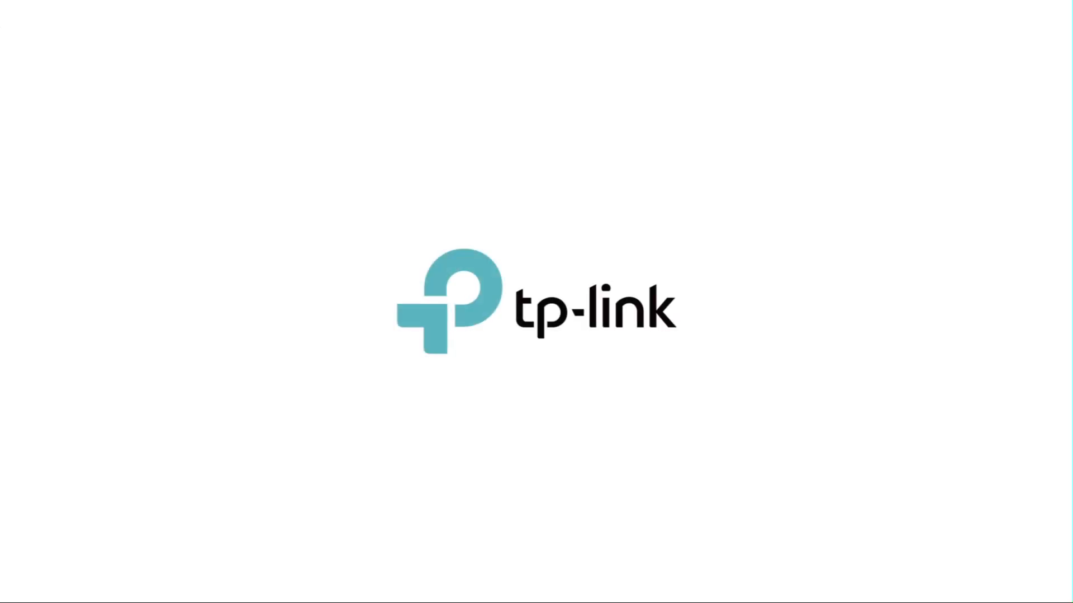